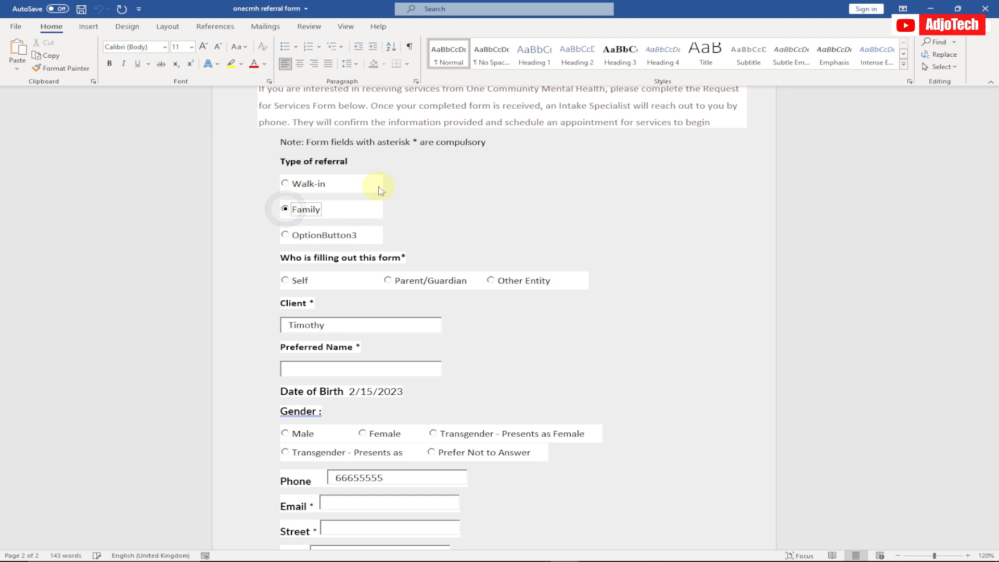
# Step: Pick a date from the previous year in the form's Date of Birth calendar
pyautogui.click(398, 394)
pyautogui.click(413, 395)
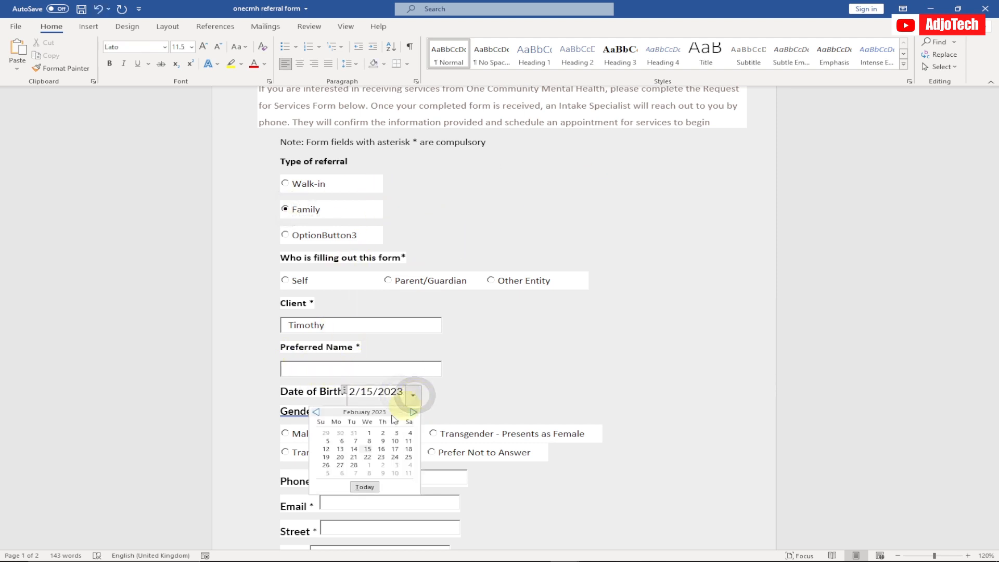
pyautogui.click(316, 412)
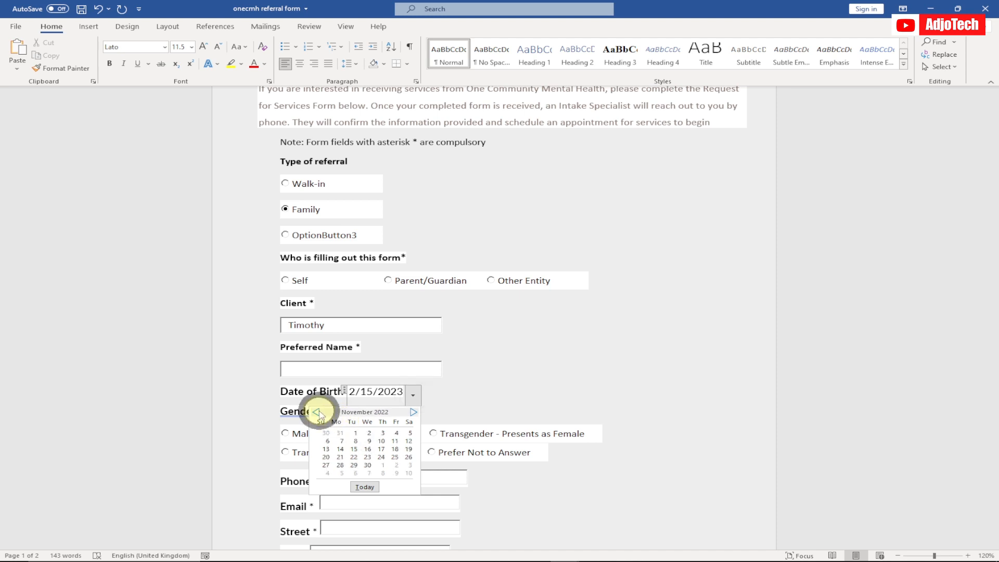
pyautogui.click(316, 412)
pyautogui.click(316, 412)
pyautogui.click(316, 412)
pyautogui.click(367, 449)
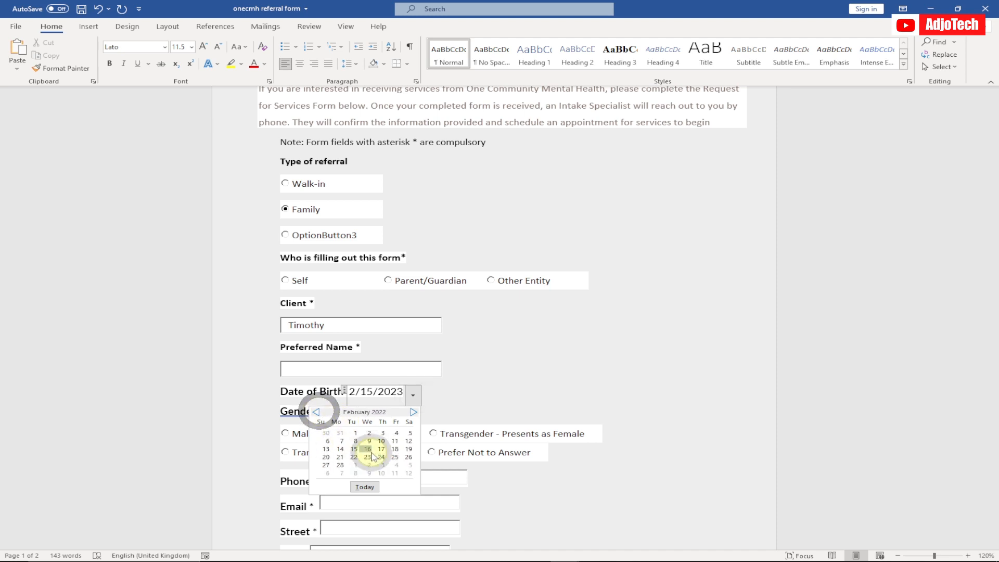
pyautogui.click(487, 383)
# Step: Select Asian and Pacific Islander under Race and choose Mexican as the Ethnicity on the second page
pyautogui.scroll(-2, 486, 364)
pyautogui.scroll(-3, 486, 363)
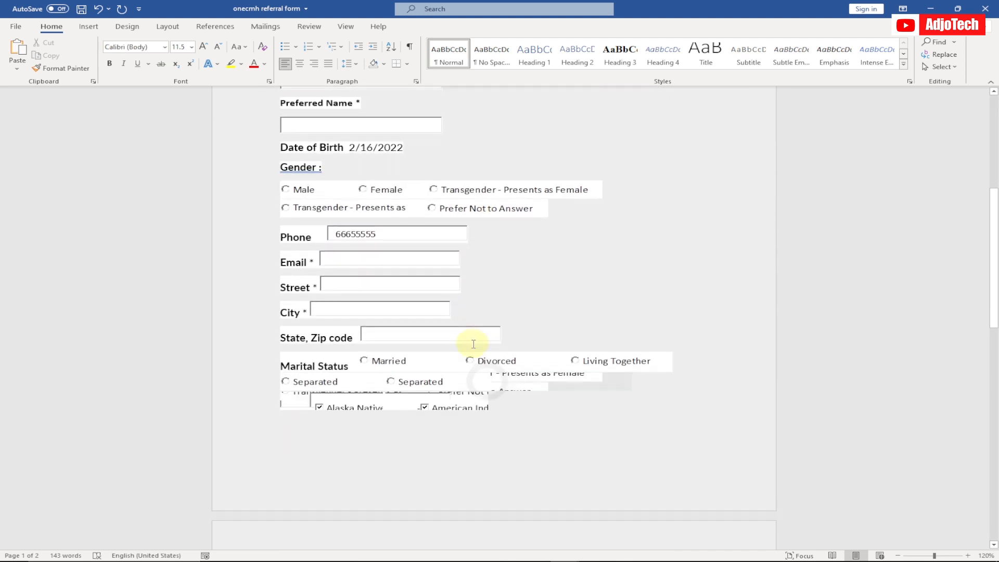
pyautogui.scroll(-3, 423, 379)
pyautogui.scroll(-4, 380, 414)
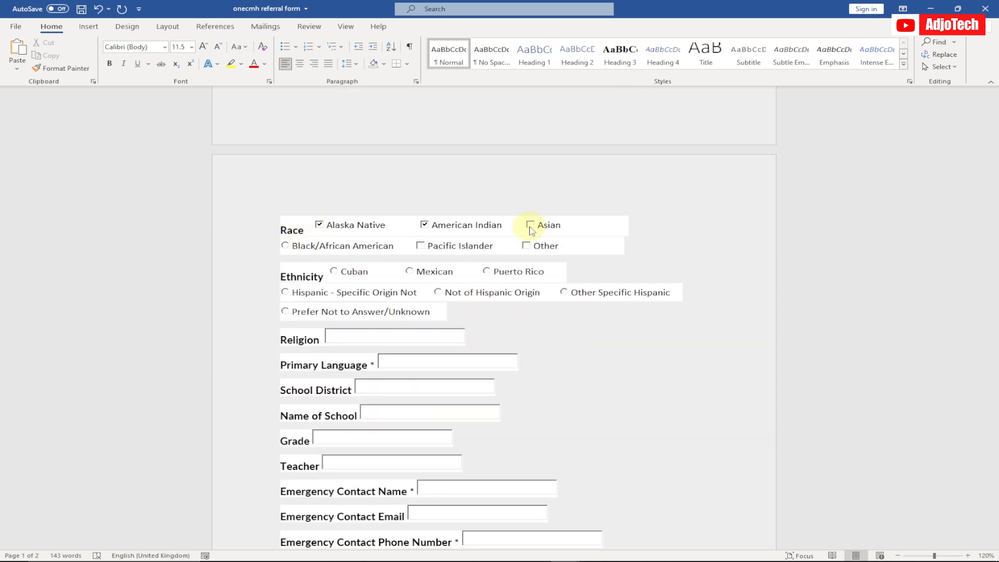
pyautogui.click(530, 226)
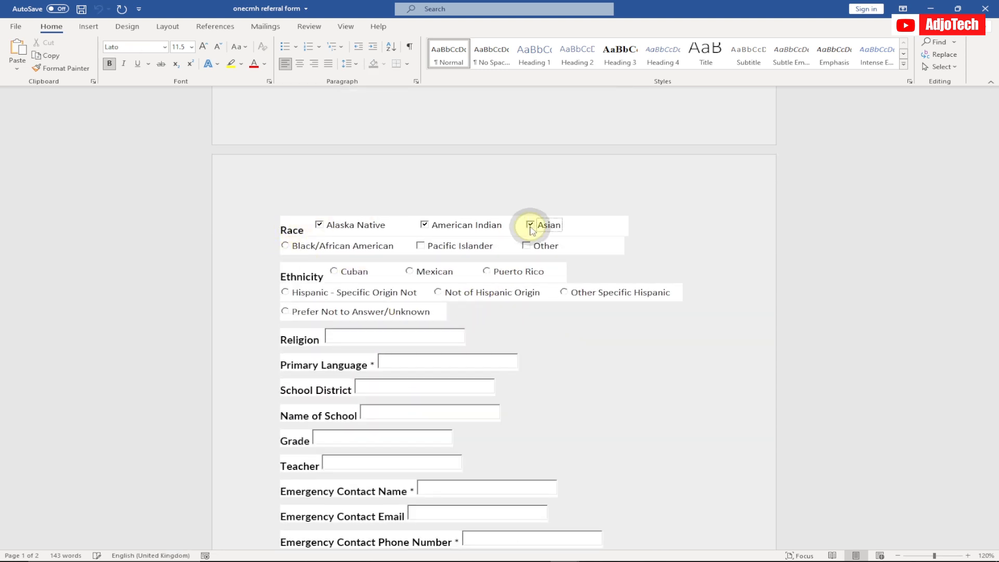
pyautogui.click(421, 248)
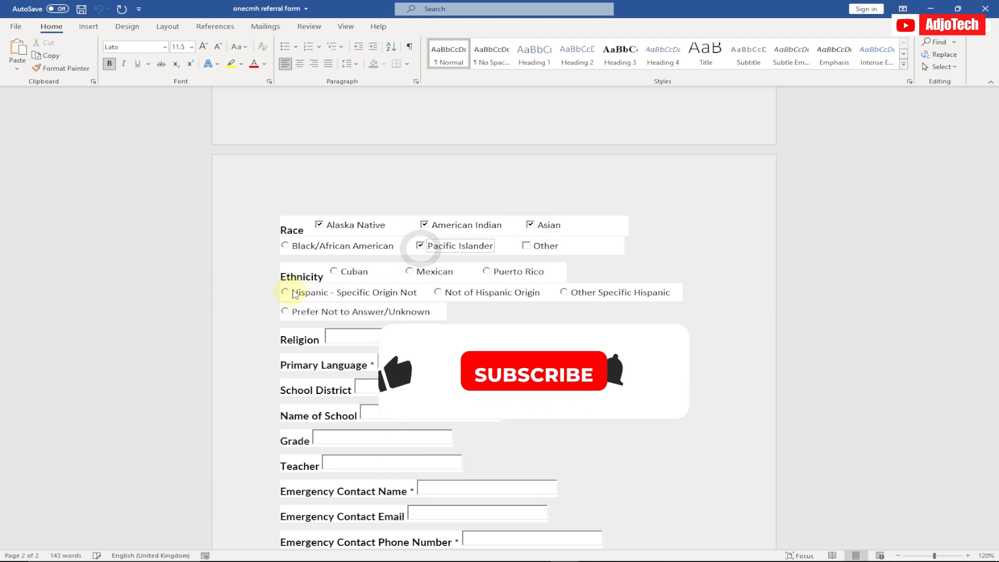
pyautogui.click(410, 272)
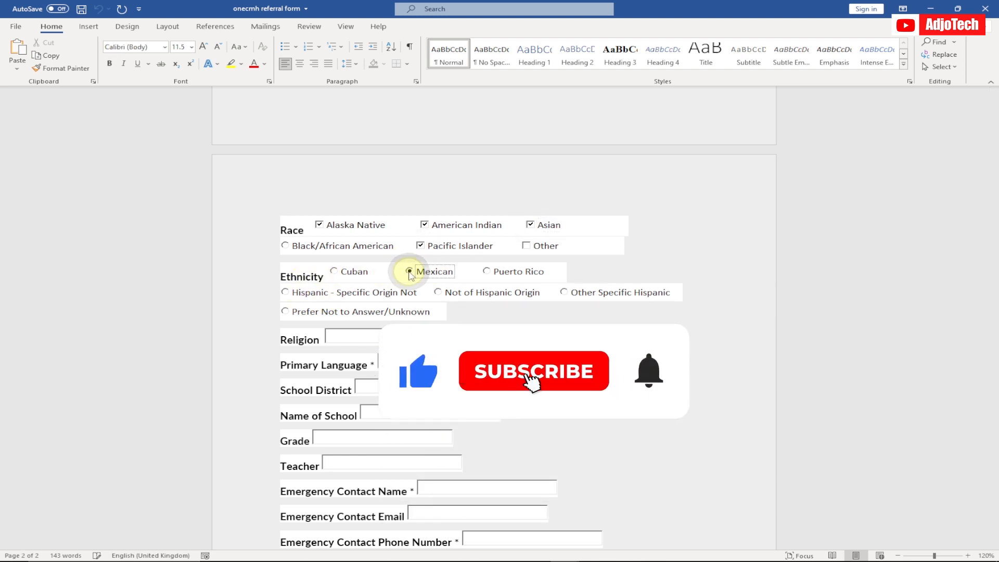
# Step: Enter the sample text "dasueibe" in the Religion field
pyautogui.click(349, 336)
pyautogui.write('d')
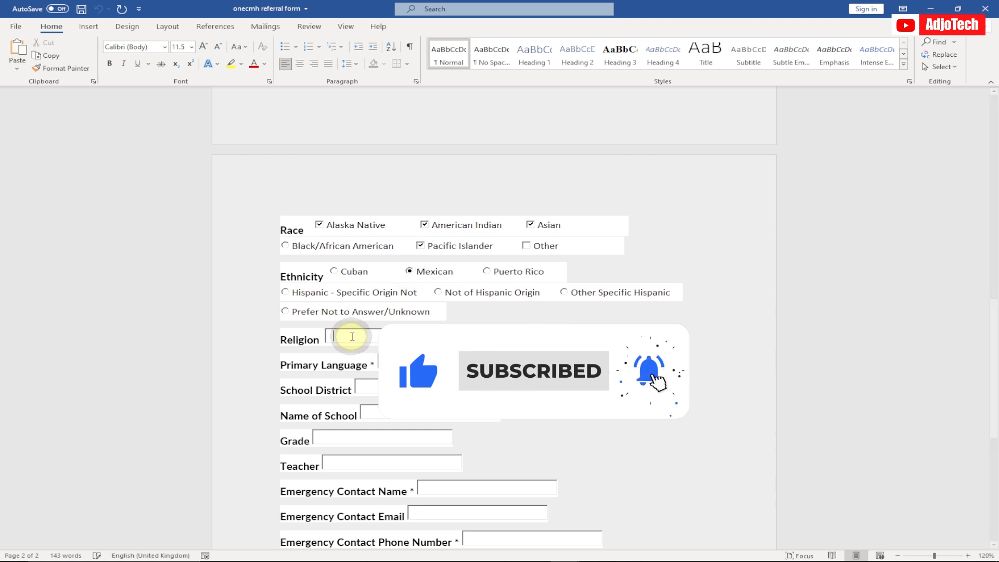
pyautogui.write('asuei')
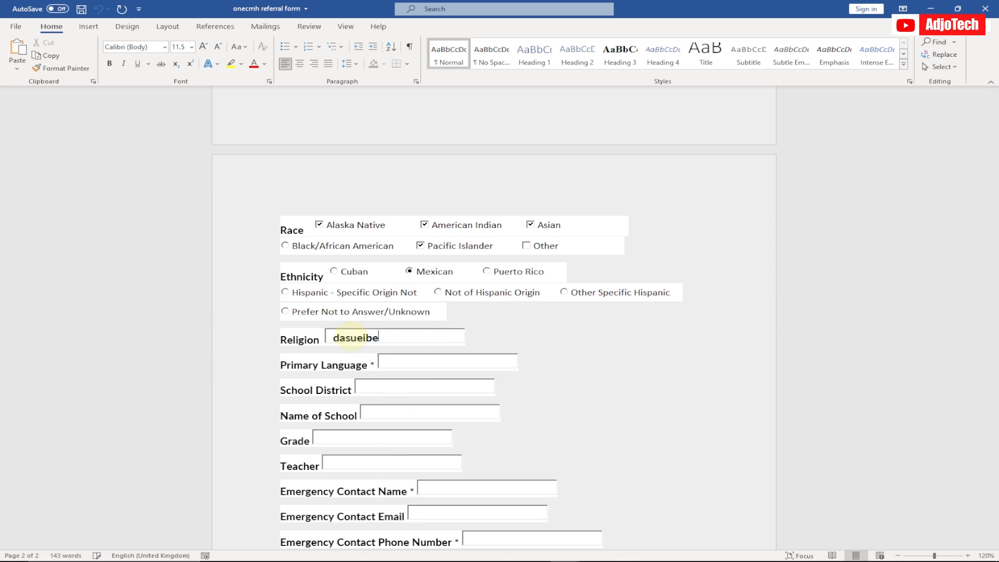
pyautogui.write('be')
# Step: Fill the Reason(s) of Referral field with sample text made of "aea" and a long run of e's wrapping onto a second line
pyautogui.scroll(-6, 364, 338)
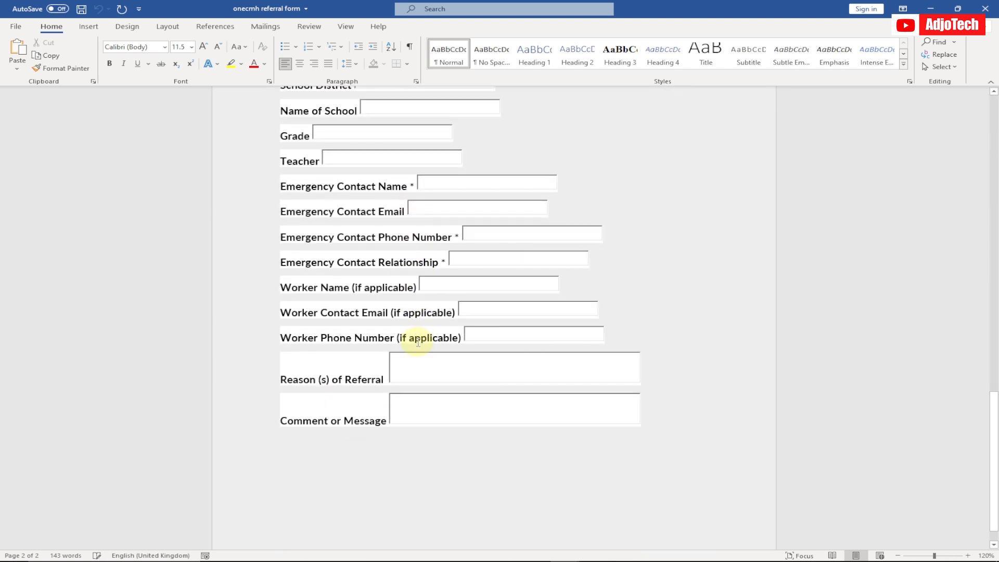
pyautogui.click(413, 366)
pyautogui.write('aeaeeeeeeee')
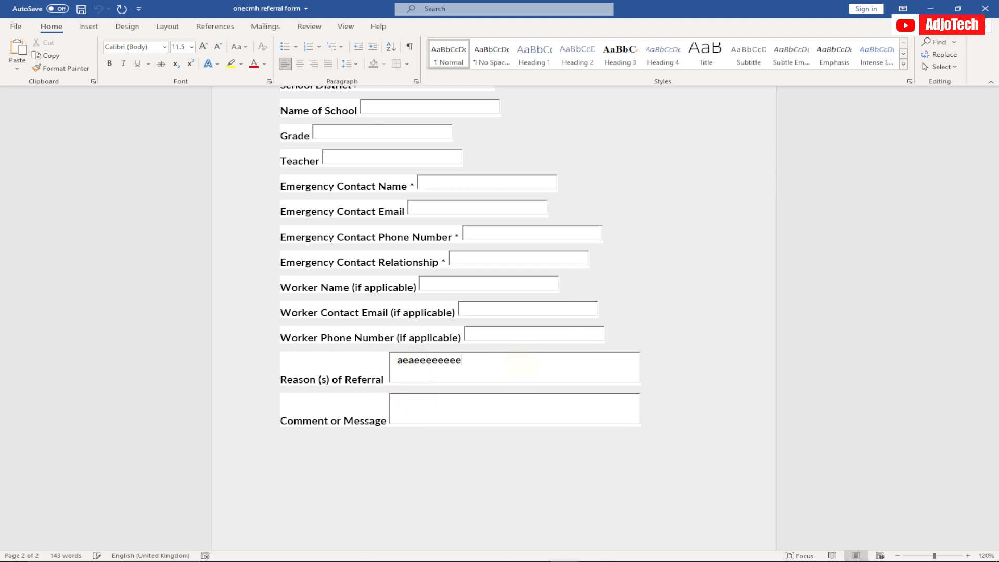
pyautogui.write('eeeeeeeeeeeeeeeeeeeeeeeeeeeeeeeeeeeeeeeeeeeeeee')
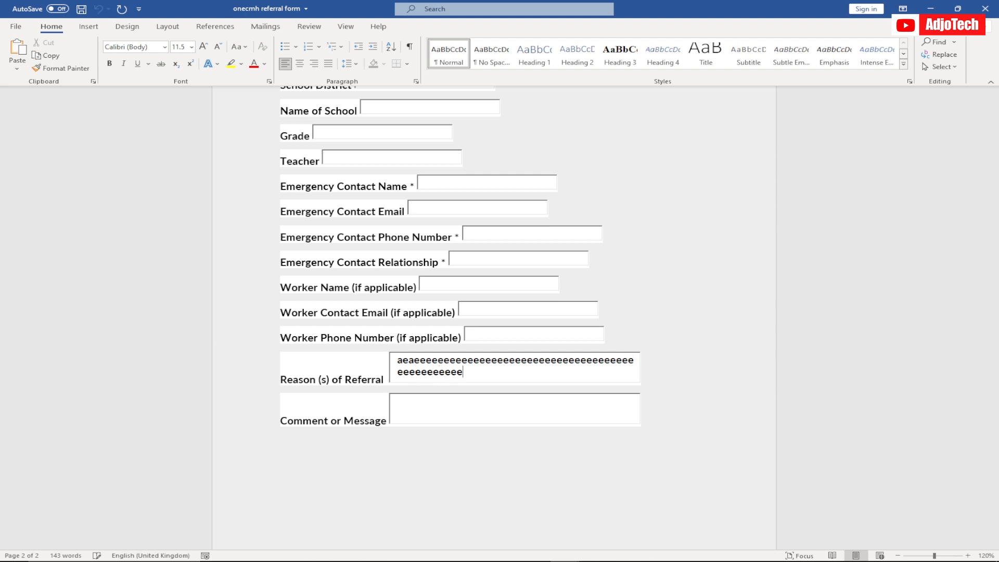
pyautogui.write('eeeeeeeeeeeeeeeeeeeeeeeeee')
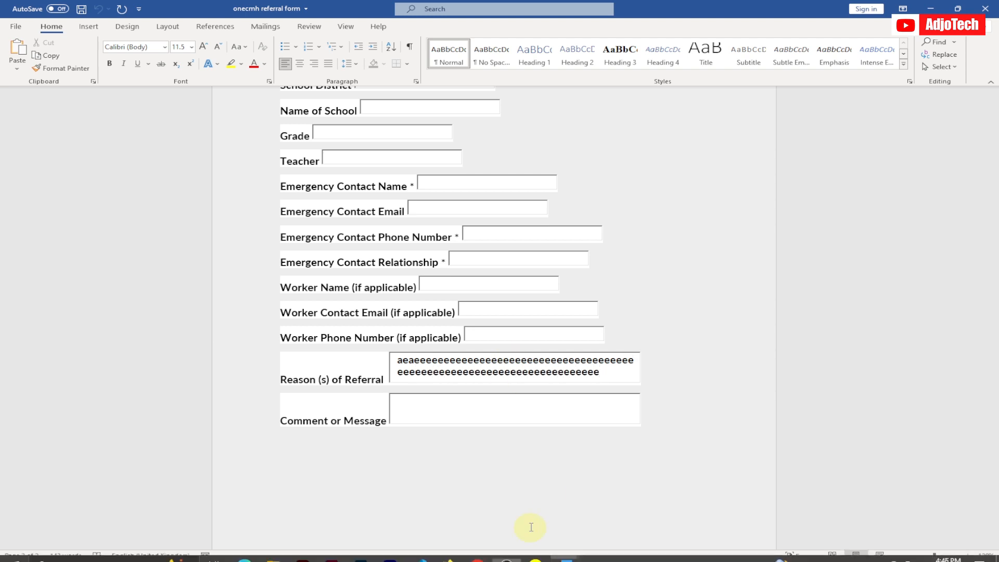
# Step: Switch to the blank Document2 and enable the Developer tab in the ribbon customization options
pyautogui.moveTo(564, 551)
pyautogui.click(609, 514)
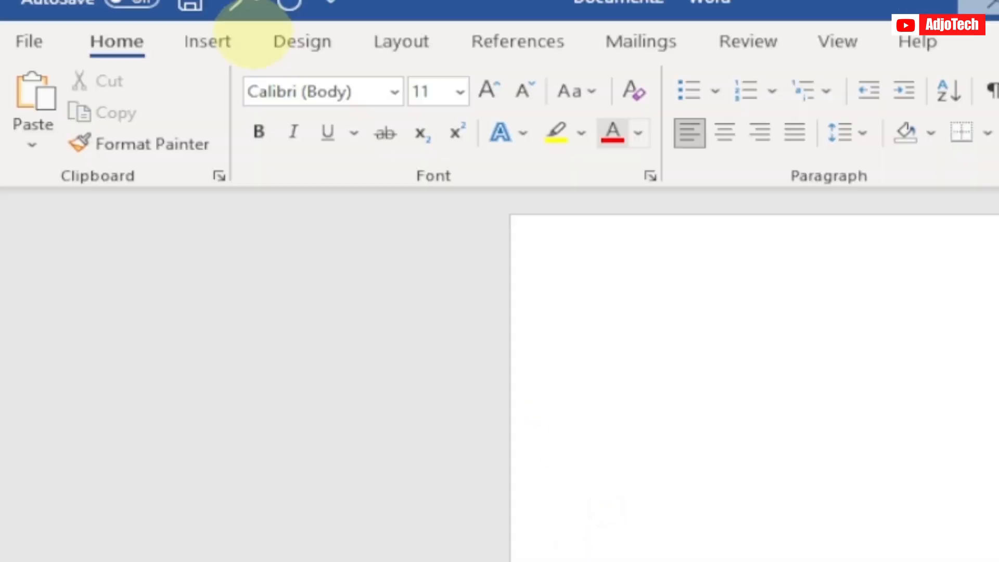
pyautogui.click(16, 27)
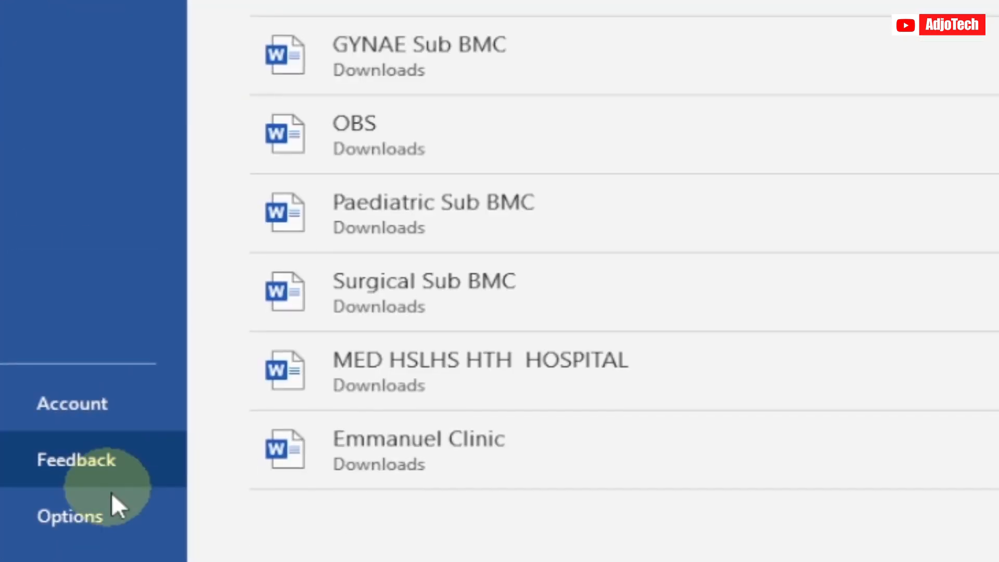
pyautogui.click(101, 515)
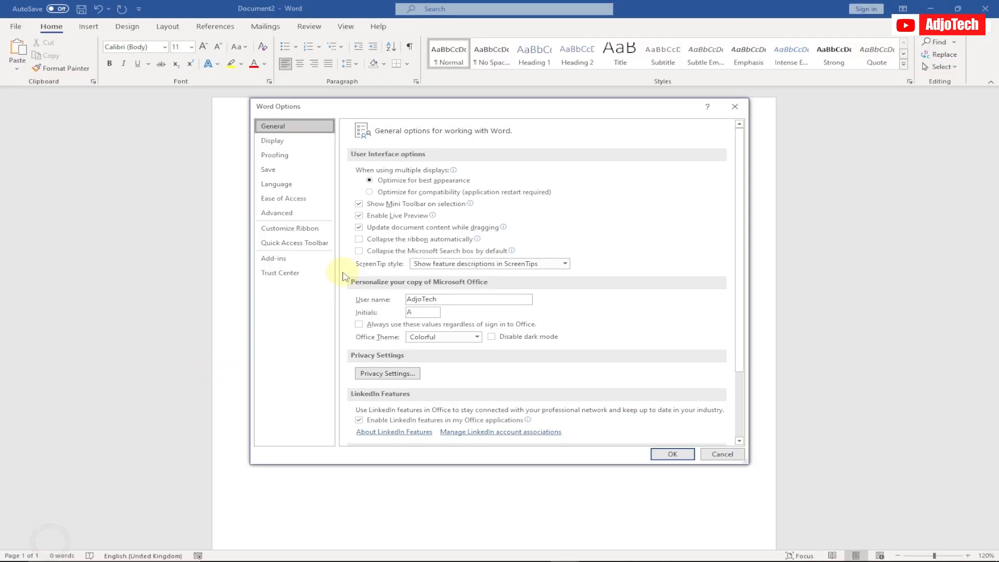
pyautogui.click(287, 229)
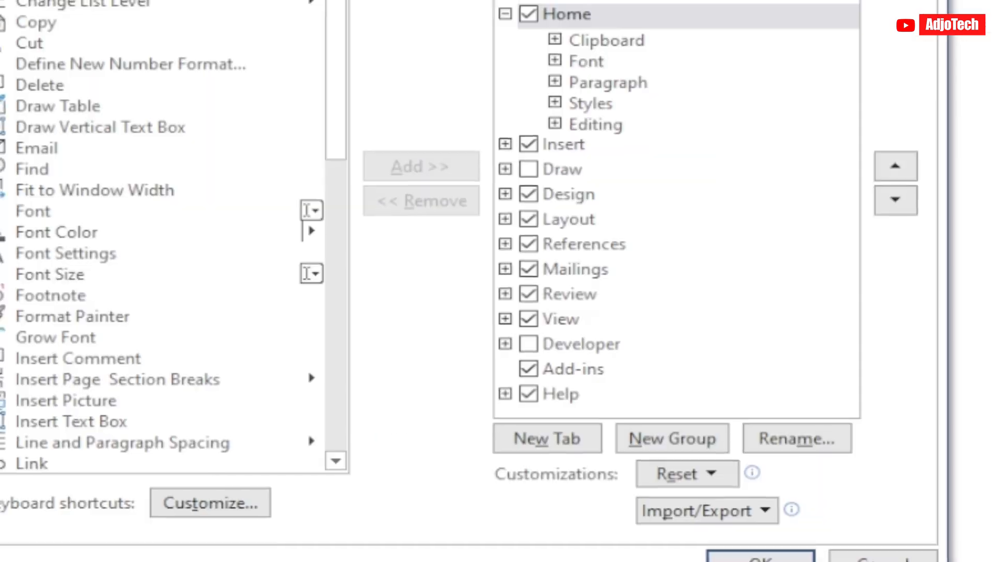
pyautogui.click(528, 344)
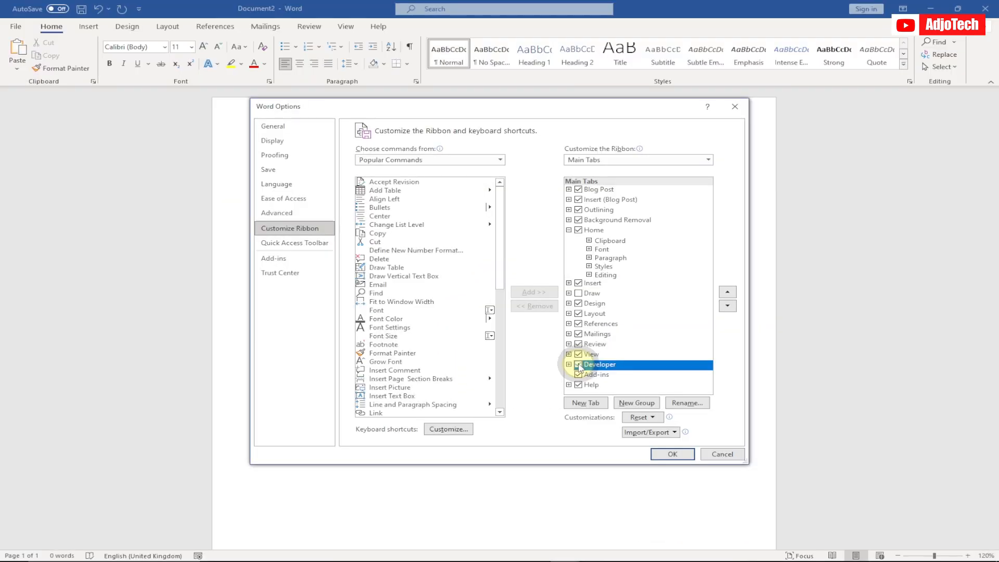
pyautogui.click(673, 454)
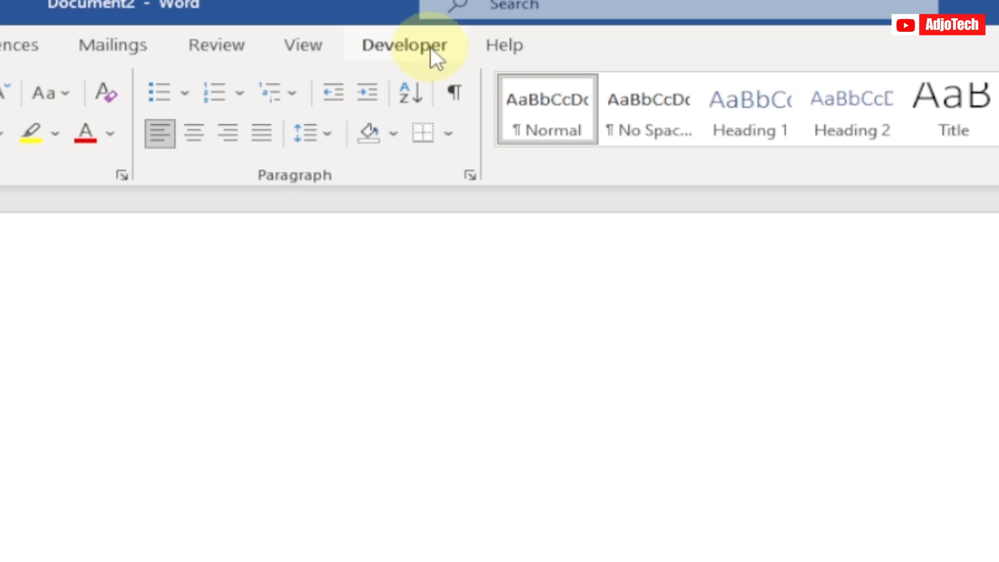
# Step: Write the label "Enter your name" on the first line of the blank document
pyautogui.click(430, 47)
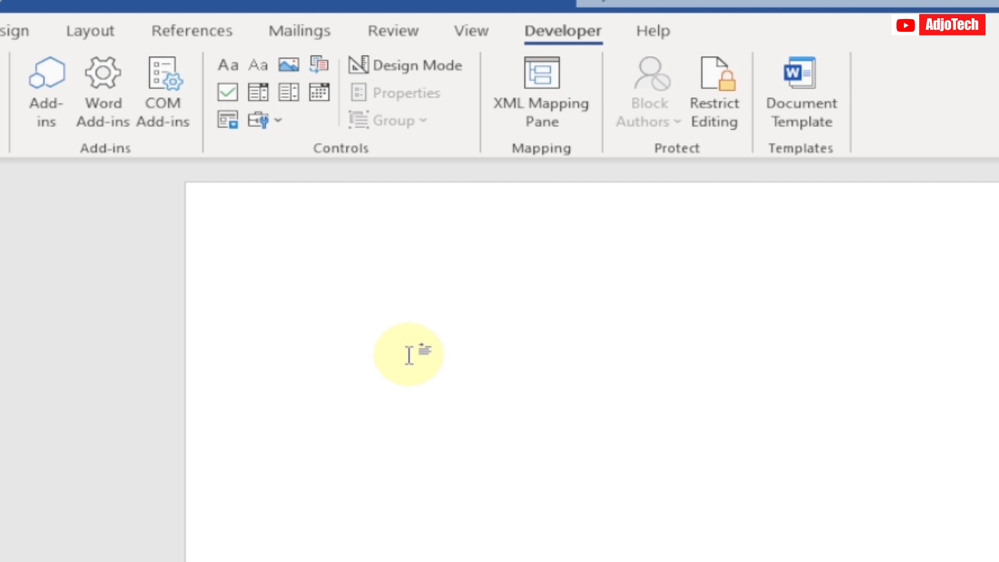
pyautogui.write('Enter your')
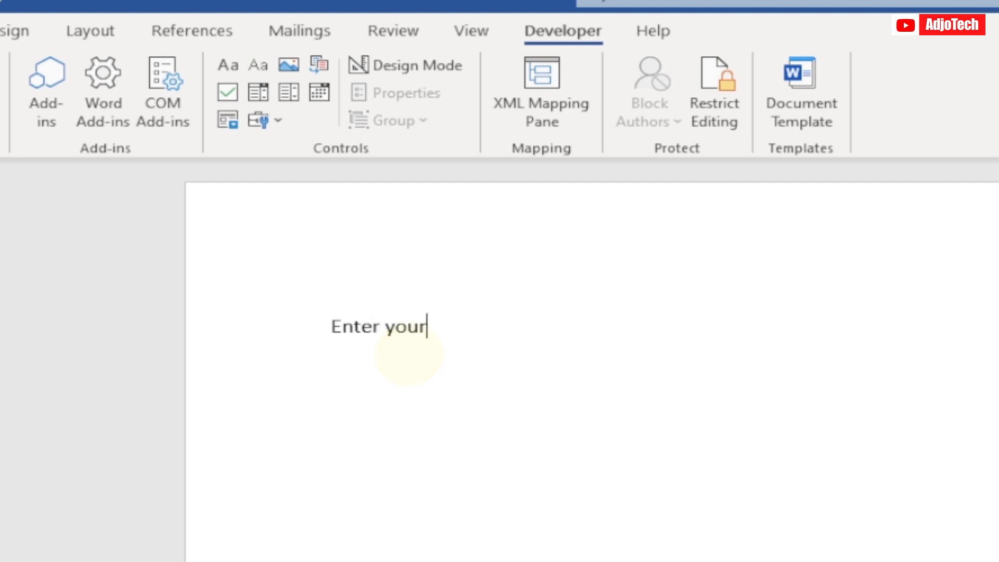
pyautogui.write(' name')
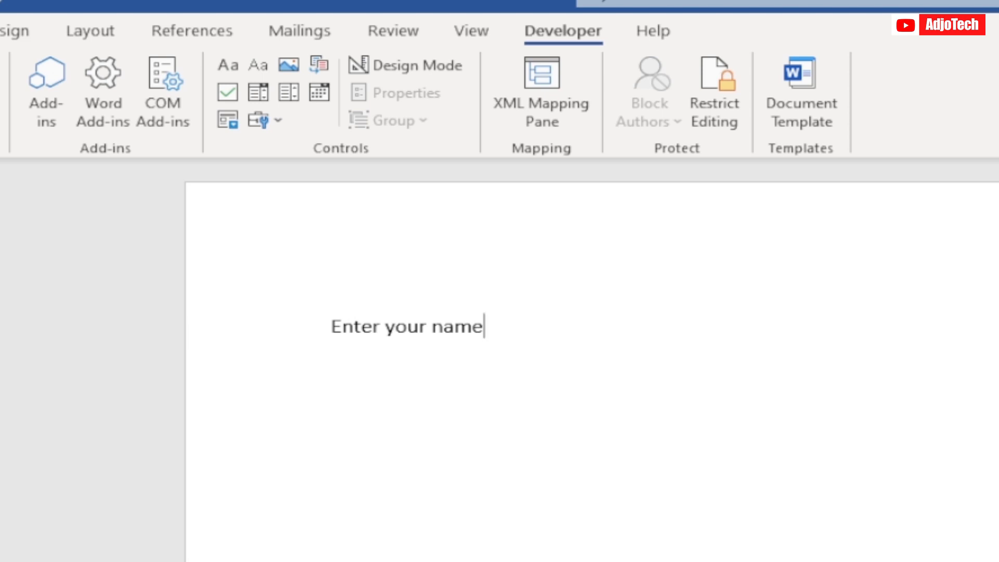
pyautogui.press('BackSpace')
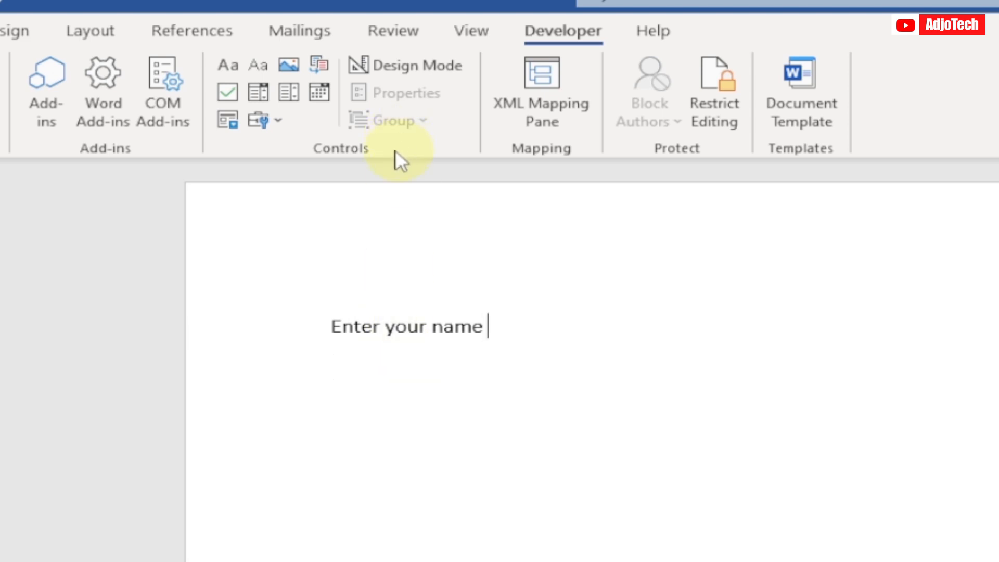
# Step: Insert an ActiveX text box after the "Enter your name" label and widen it to nearly twice its width
pyautogui.click(281, 120)
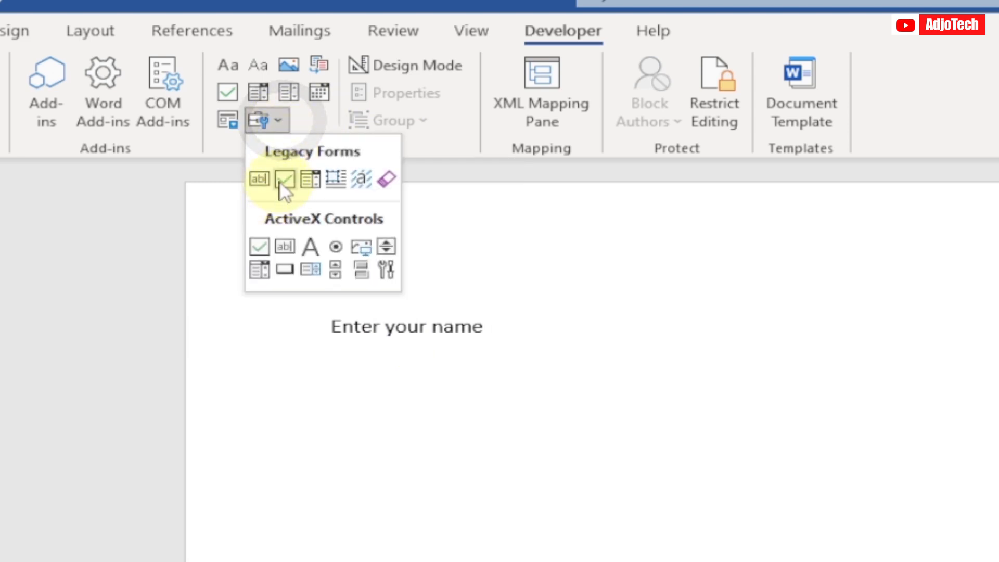
pyautogui.click(284, 245)
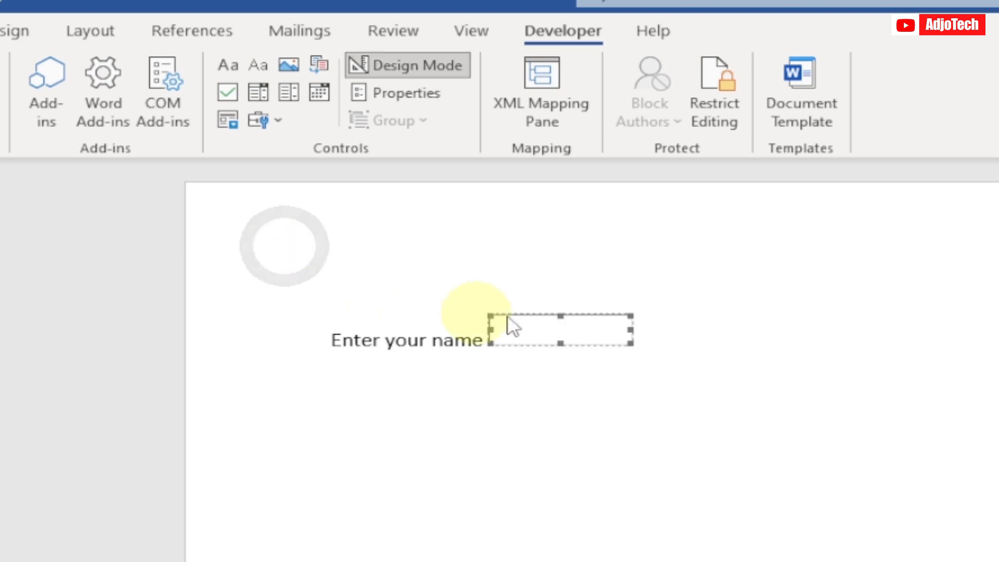
pyautogui.moveTo(630, 330); pyautogui.dragTo(742, 327)
pyautogui.click(525, 344)
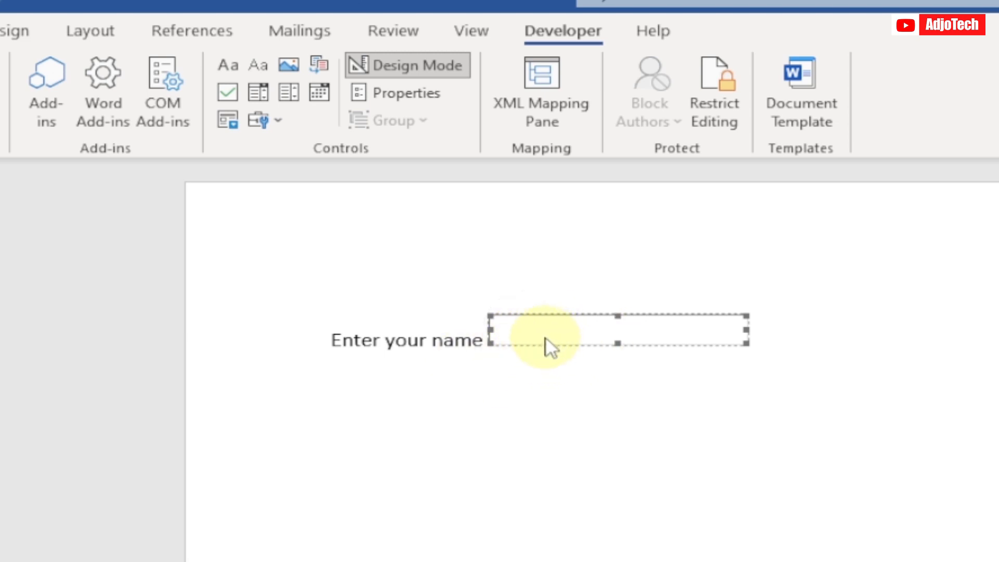
# Step: Turn off Design Mode, test the name text box with a few e's, and clear the test text
pyautogui.click(391, 66)
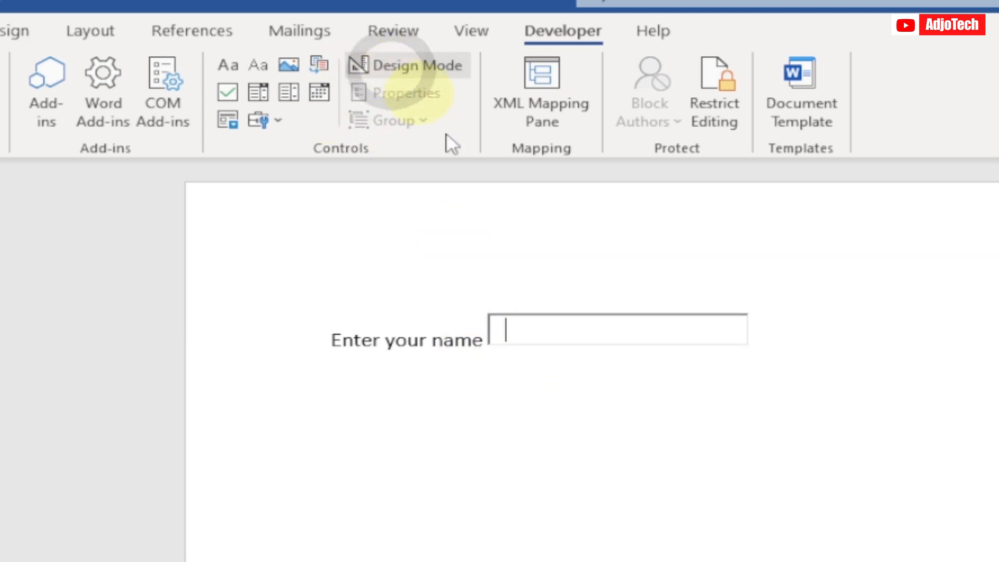
pyautogui.write('ee')
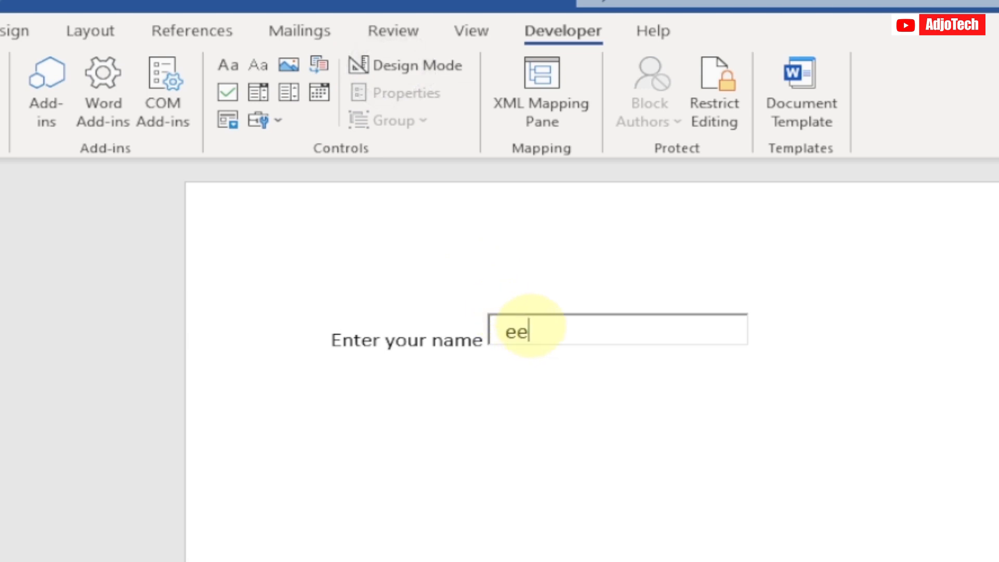
pyautogui.write('eeee')
pyautogui.press('BackSpace')
pyautogui.press('BackSpace')
pyautogui.press('BackSpace')
pyautogui.press('BackSpace')
pyautogui.press('BackSpace')
pyautogui.press('BackSpace')
# Step: Add the label "Gender" on a new line below the name field, followed by an empty line
pyautogui.click(789, 325)
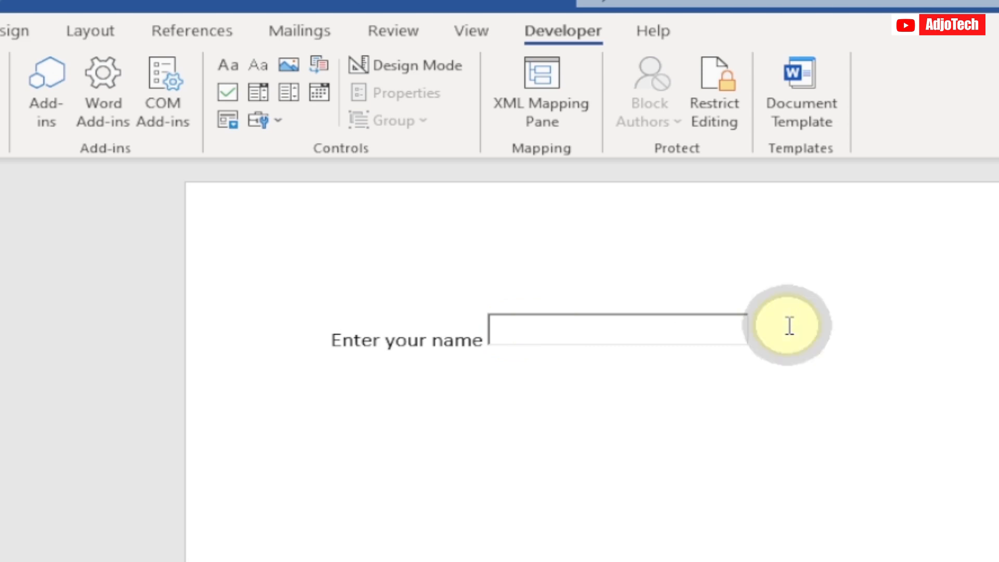
pyautogui.press('Return')
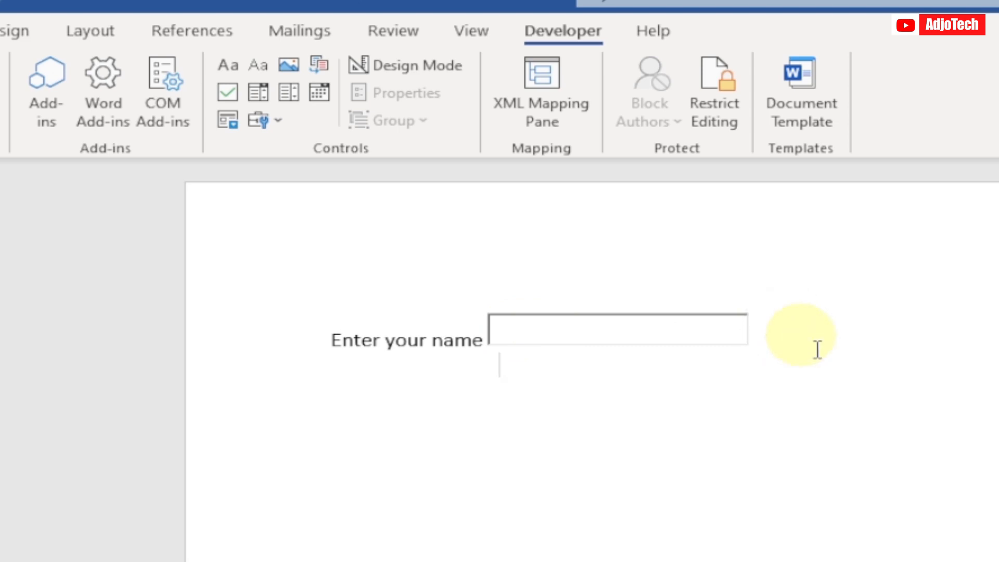
pyautogui.write('Gender')
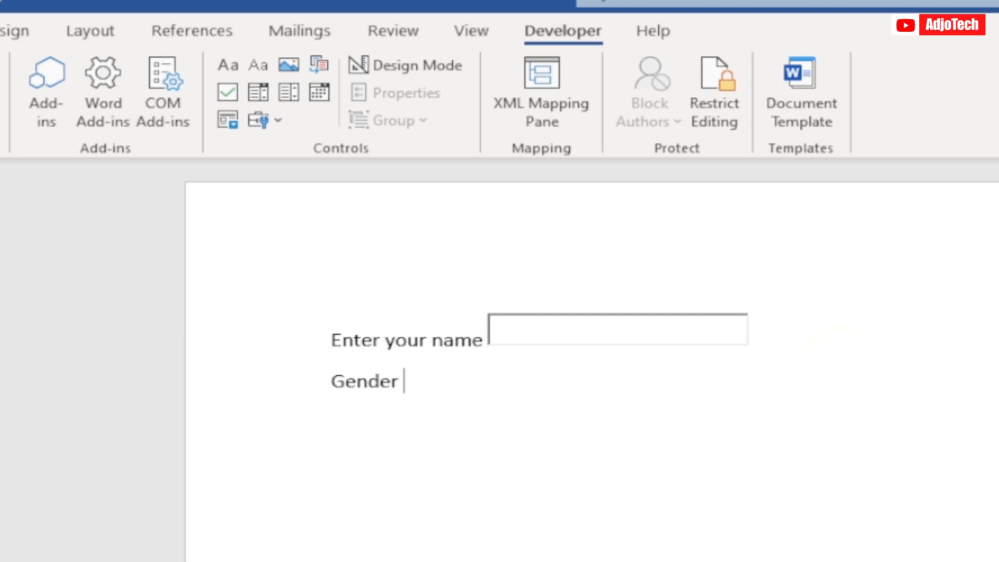
pyautogui.press('Return')
# Step: Insert an ActiveX option button on the line below "Gender" and place the cursor after it
pyautogui.click(278, 120)
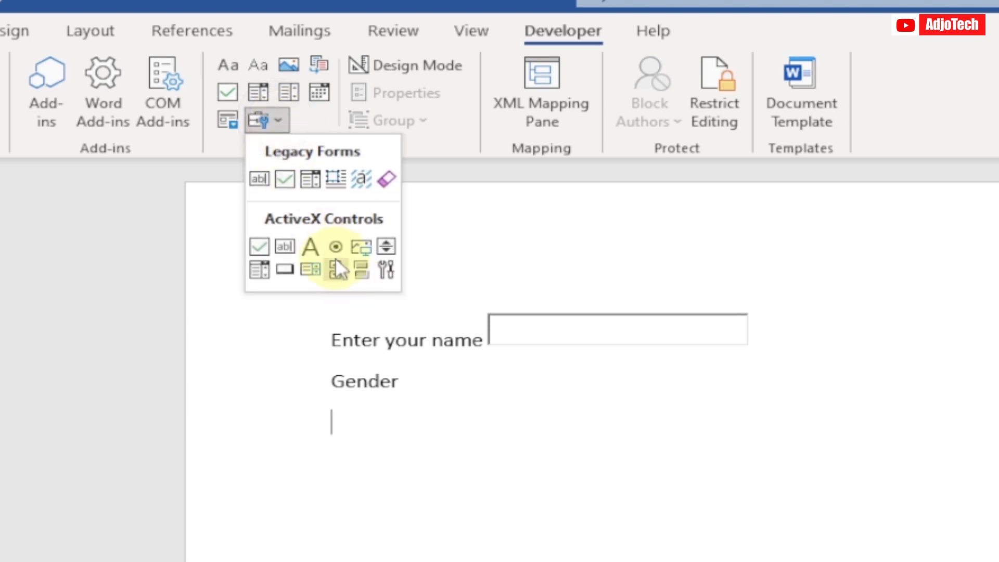
pyautogui.click(334, 245)
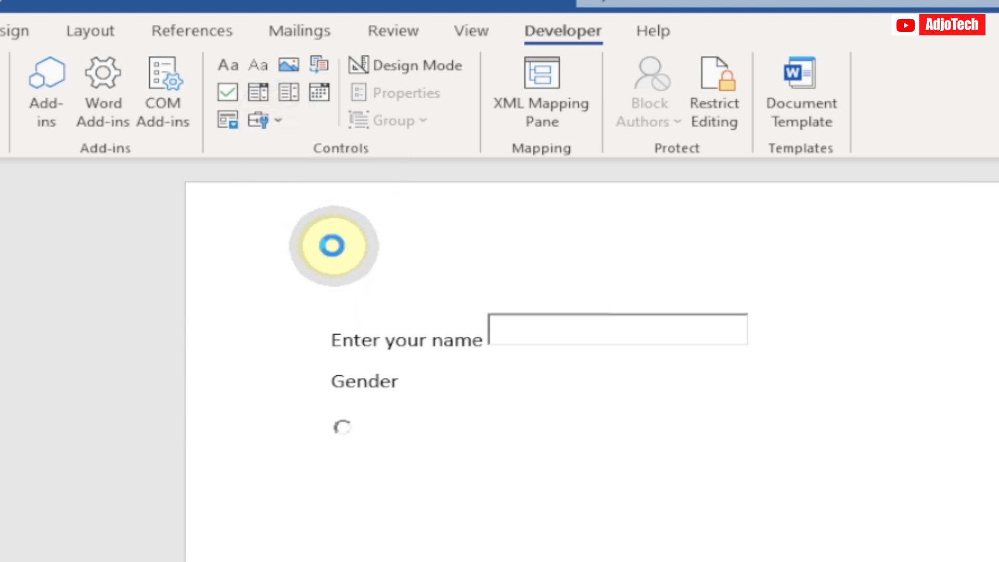
pyautogui.click(570, 430)
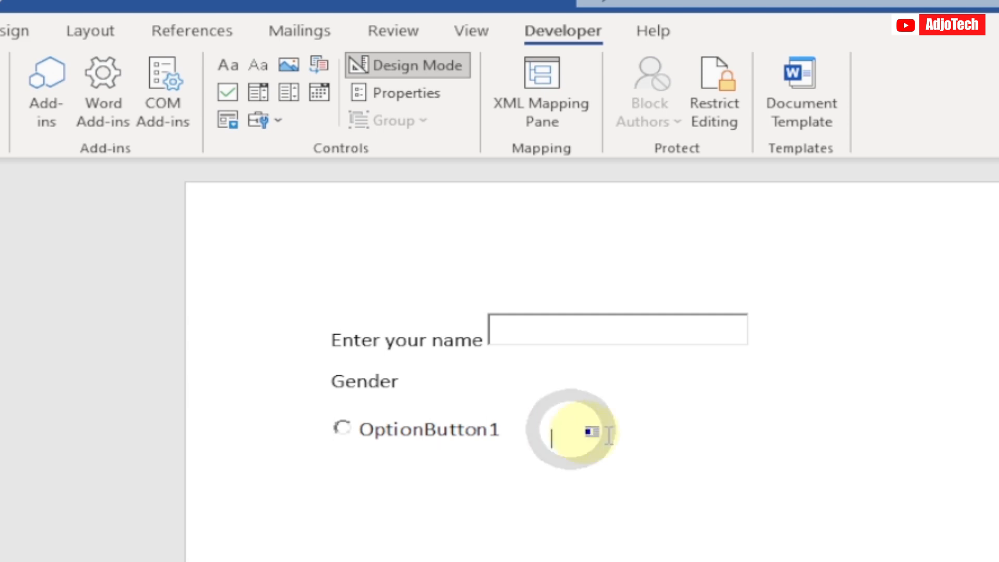
# Step: Insert a second ActiveX option button beside the first one and set the first button's caption to "Male"
pyautogui.click(278, 120)
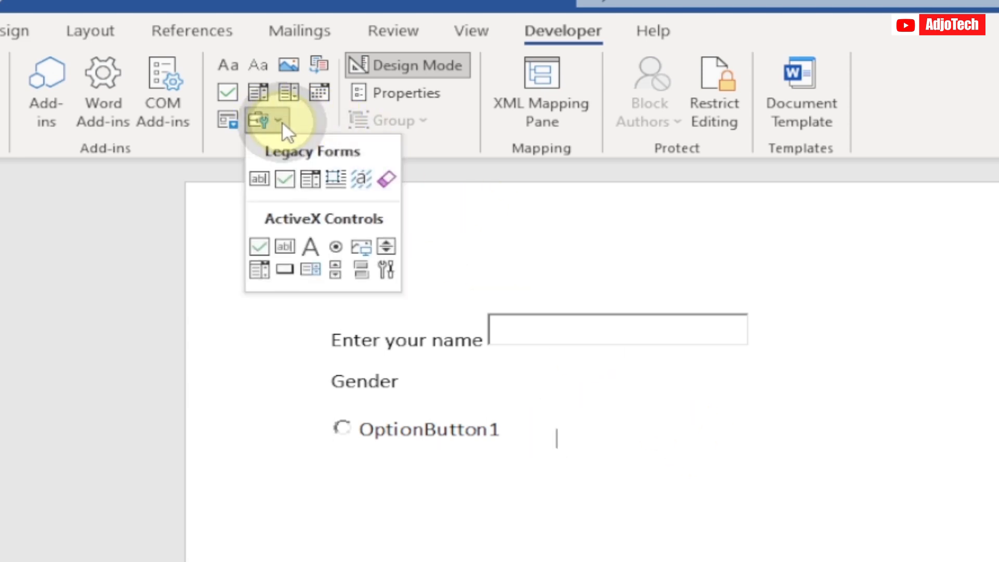
pyautogui.click(334, 246)
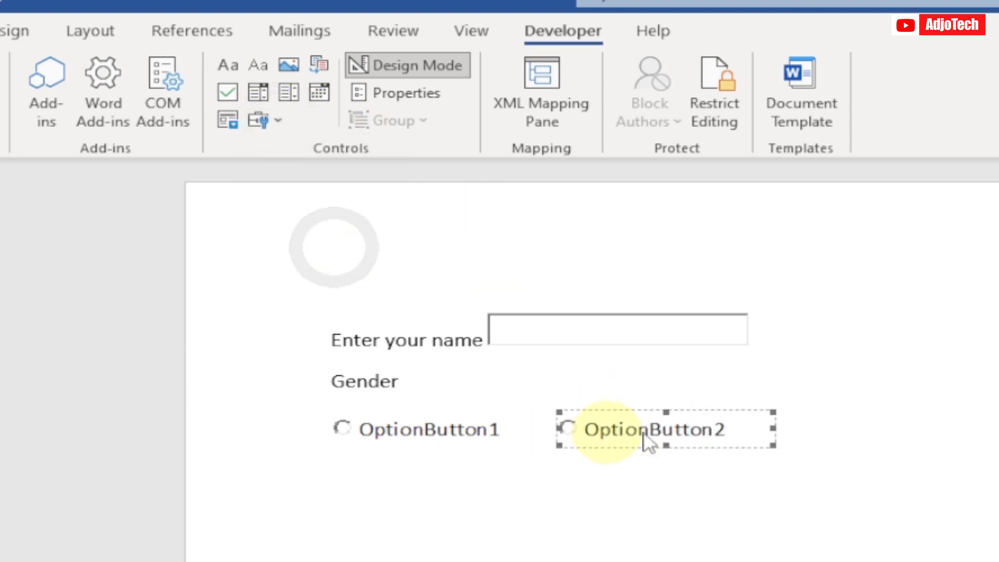
pyautogui.click(489, 437)
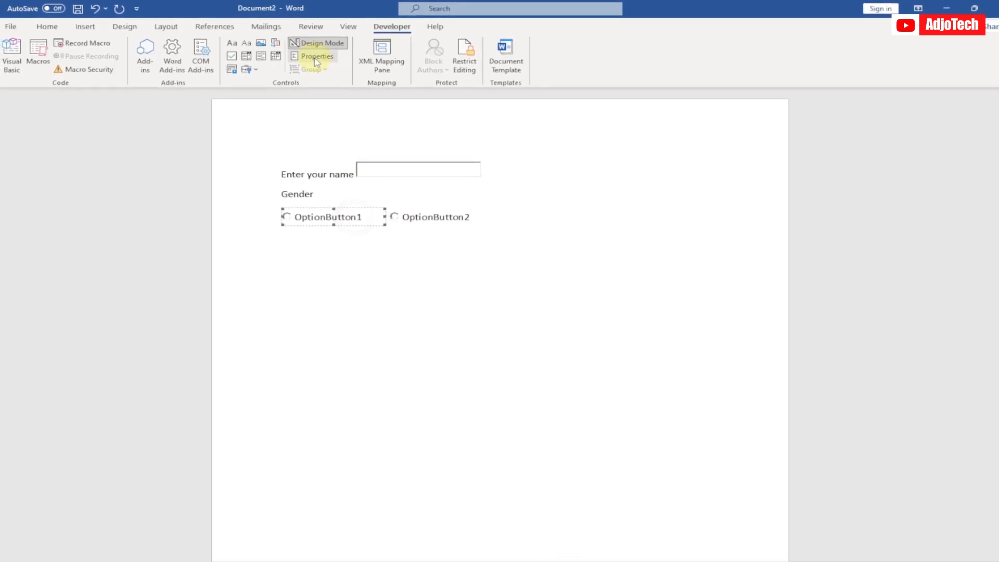
pyautogui.click(316, 57)
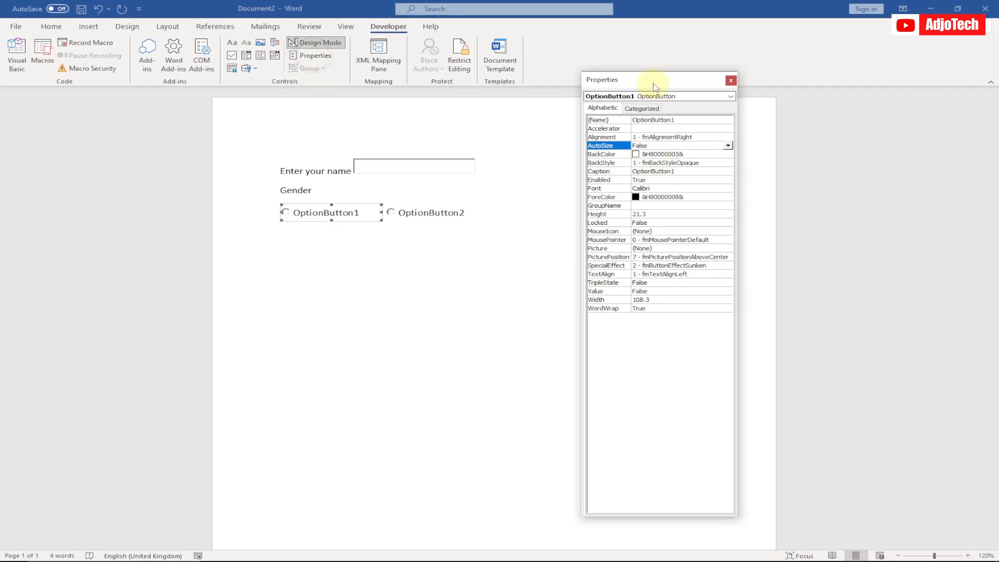
pyautogui.moveTo(659, 82); pyautogui.dragTo(639, 72)
pyautogui.click(668, 165)
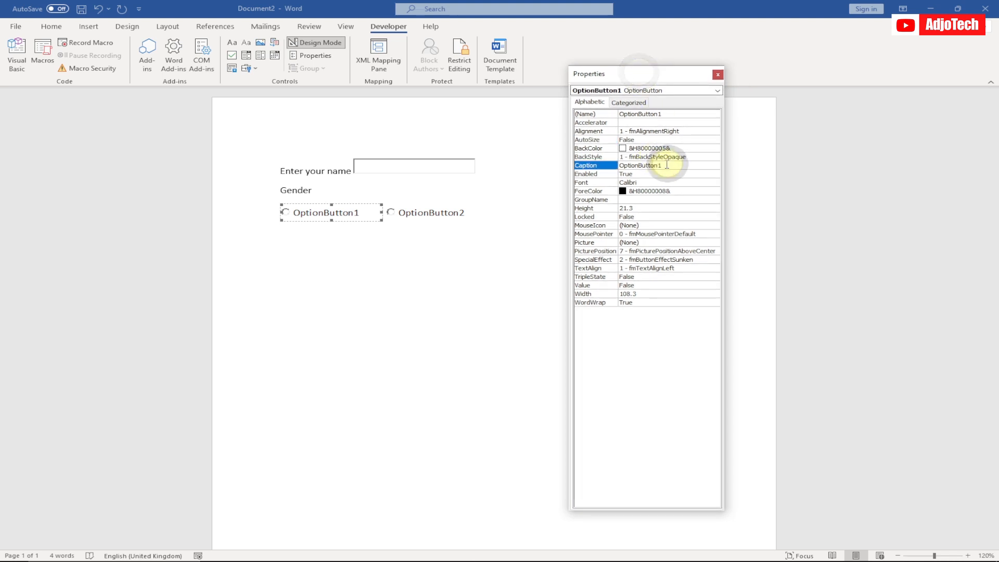
pyautogui.doubleClick(668, 165)
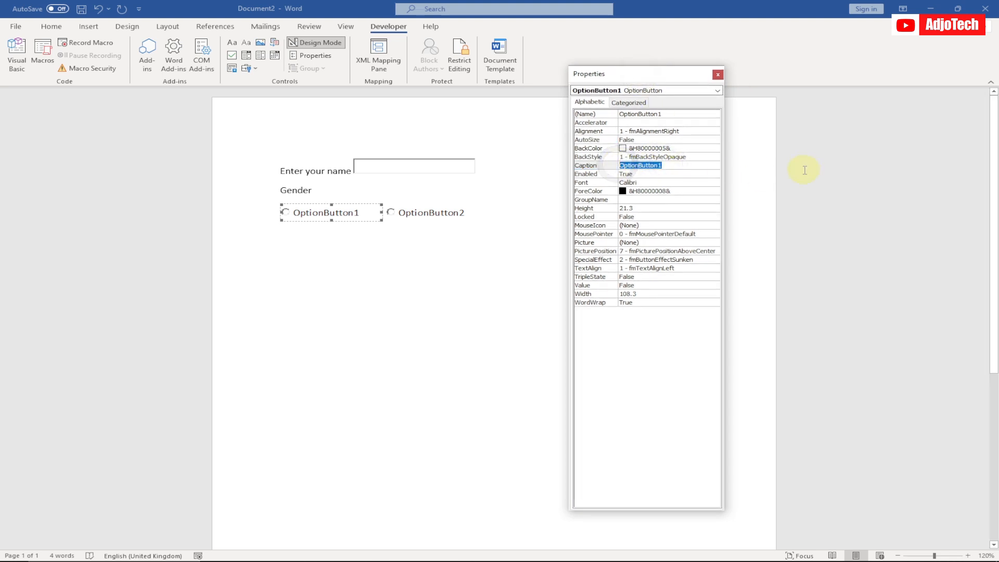
pyautogui.write('Male')
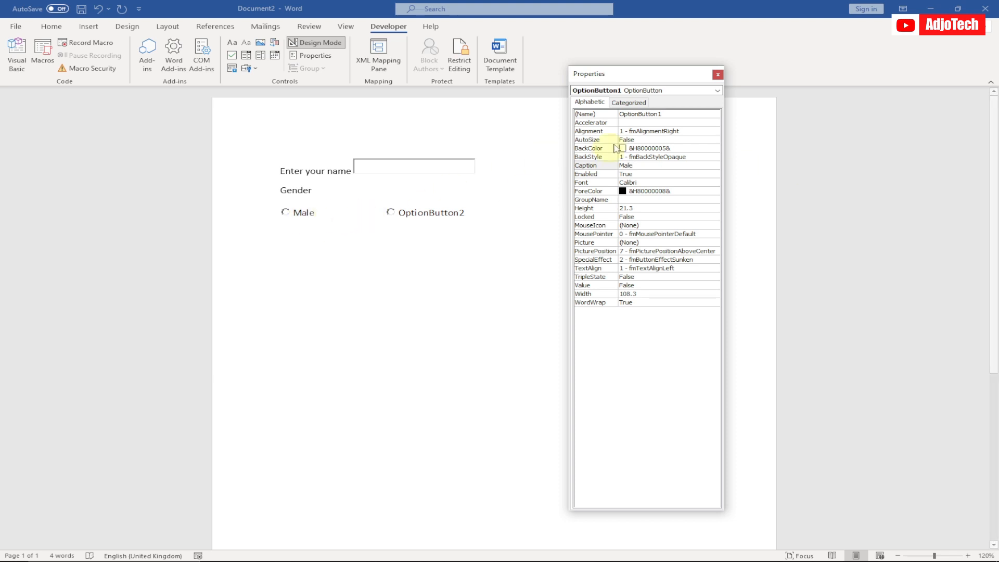
# Step: Set the caption of OptionButton2 to "Female" and close its properties
pyautogui.click(710, 92)
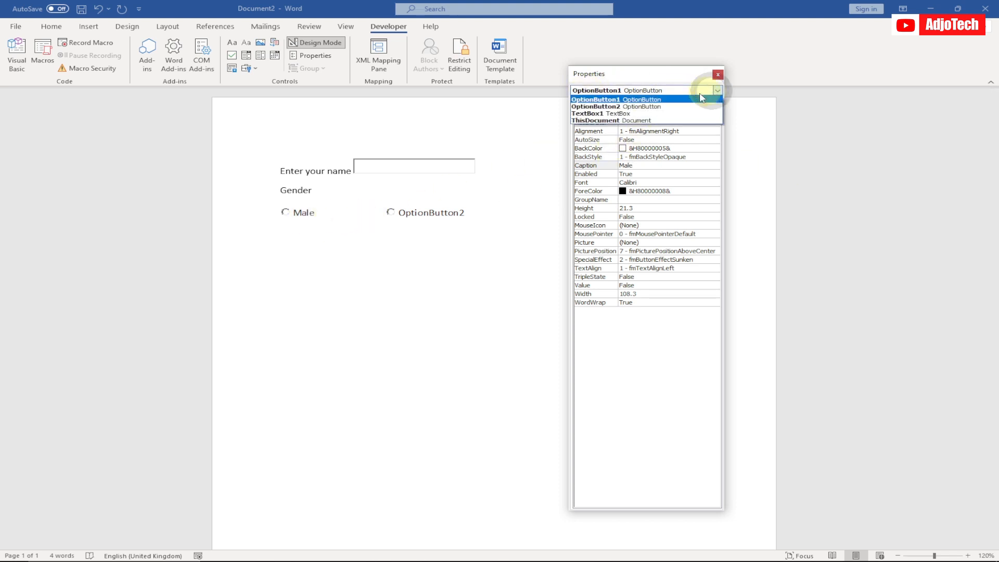
pyautogui.click(658, 107)
pyautogui.moveTo(665, 166); pyautogui.dragTo(619, 166)
pyautogui.write('Female')
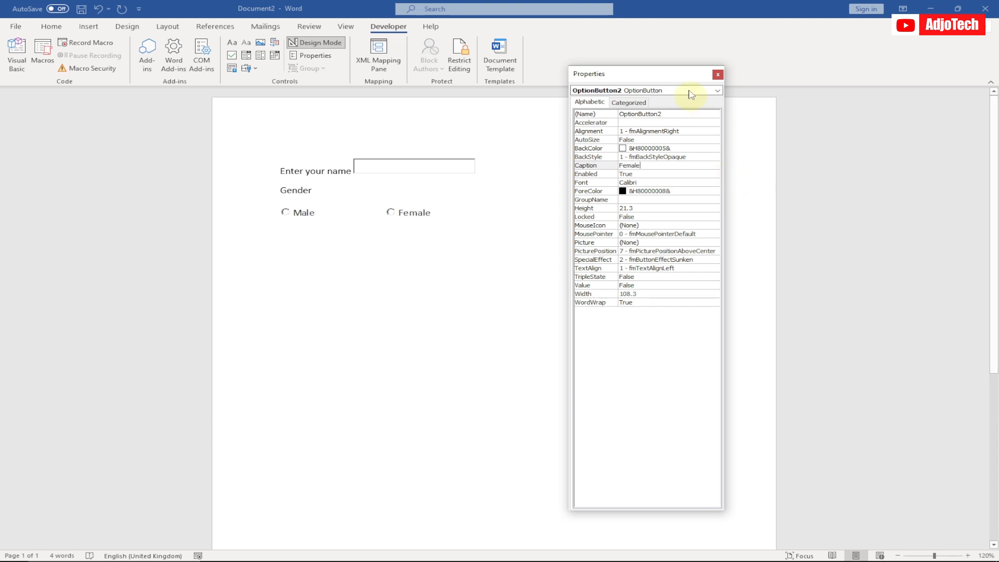
pyautogui.click(718, 74)
# Step: Add the question "What is your favourite programming language?" on a new line below the gender options
pyautogui.click(515, 208)
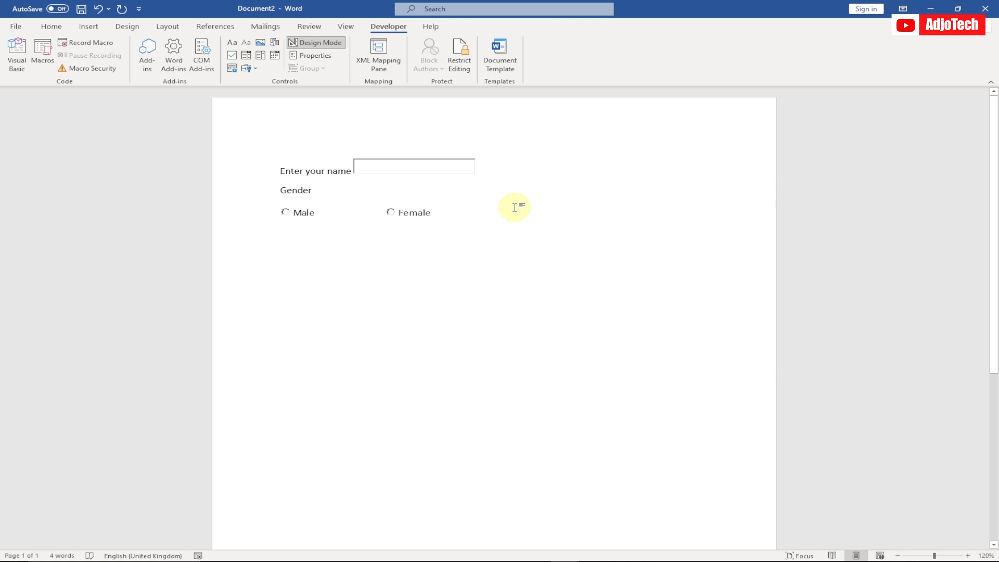
pyautogui.press('Return')
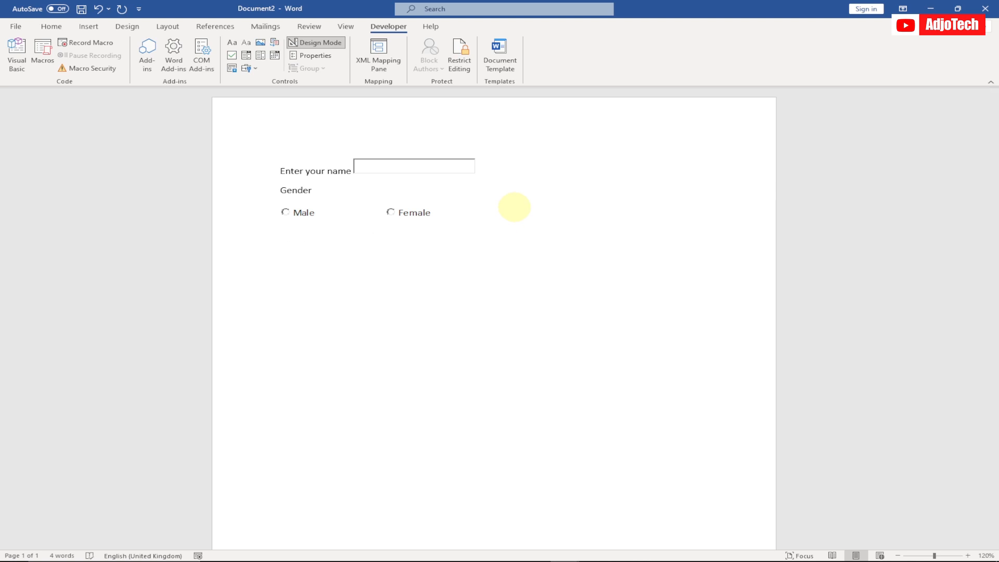
pyautogui.write('Wha')
pyautogui.write('t is your fa')
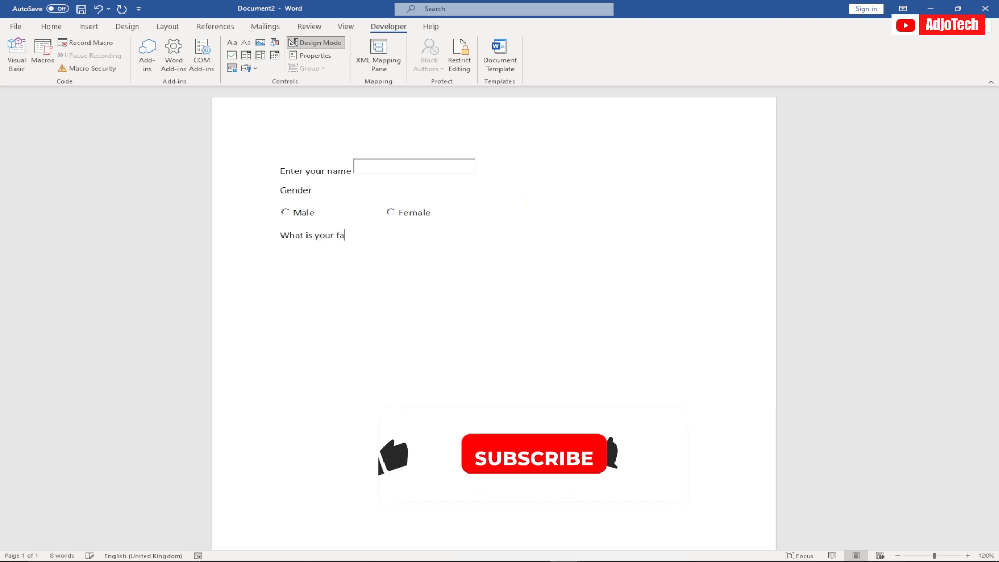
pyautogui.write('vourtie')
pyautogui.press('BackSpace')
pyautogui.press('BackSpace')
pyautogui.press('BackSpace')
pyautogui.press('BackSpace')
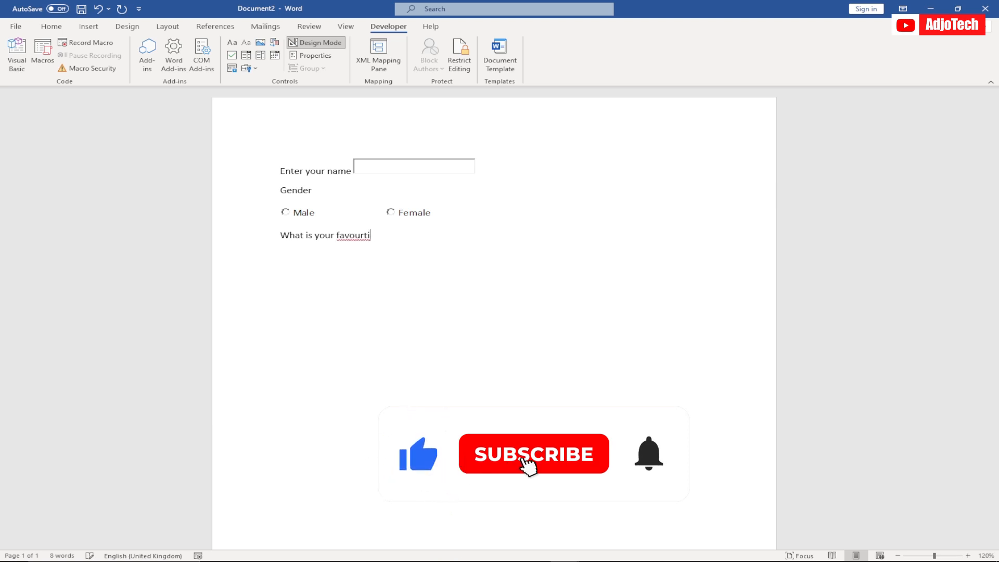
pyautogui.write('ite pr')
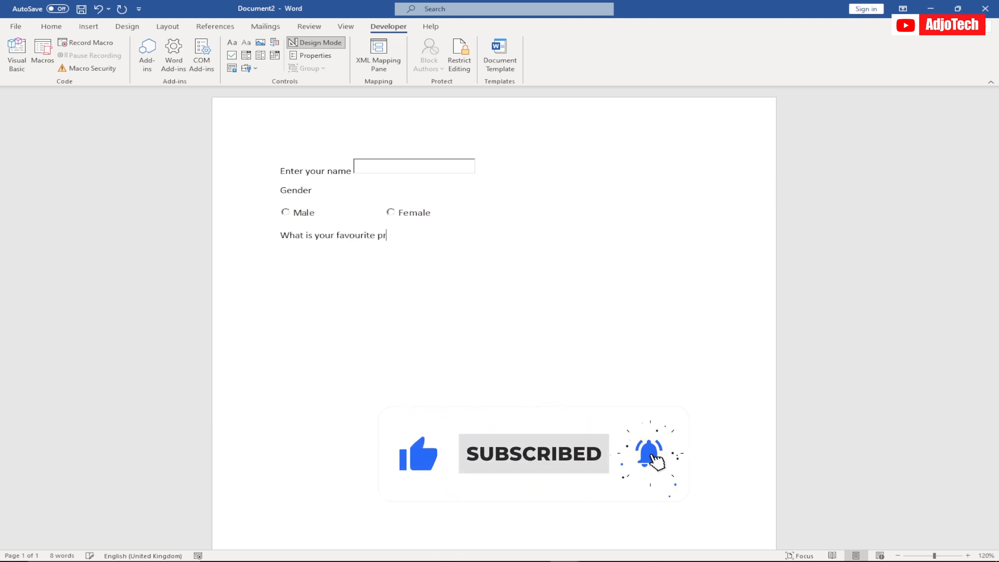
pyautogui.write('ogramming l')
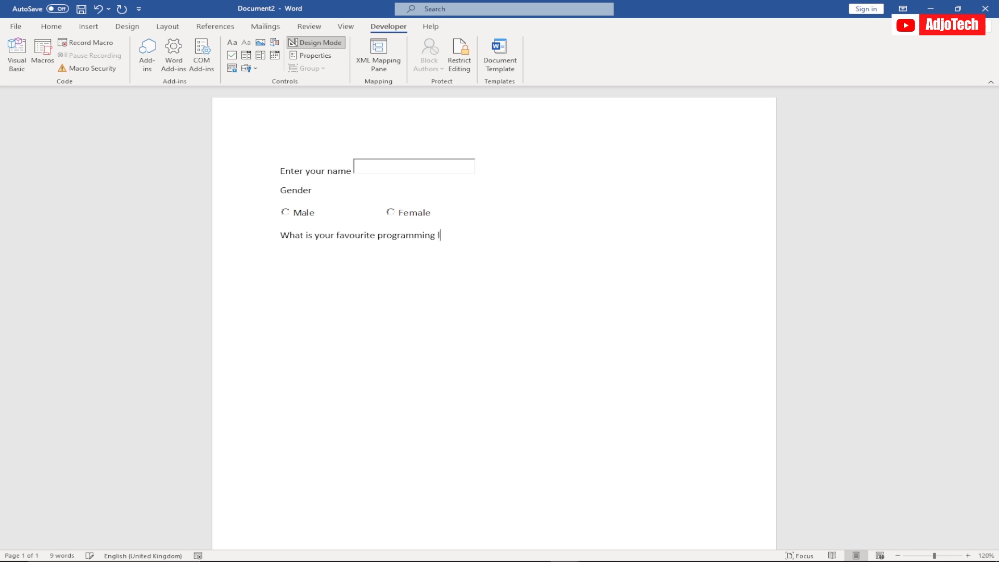
pyautogui.write('anguage')
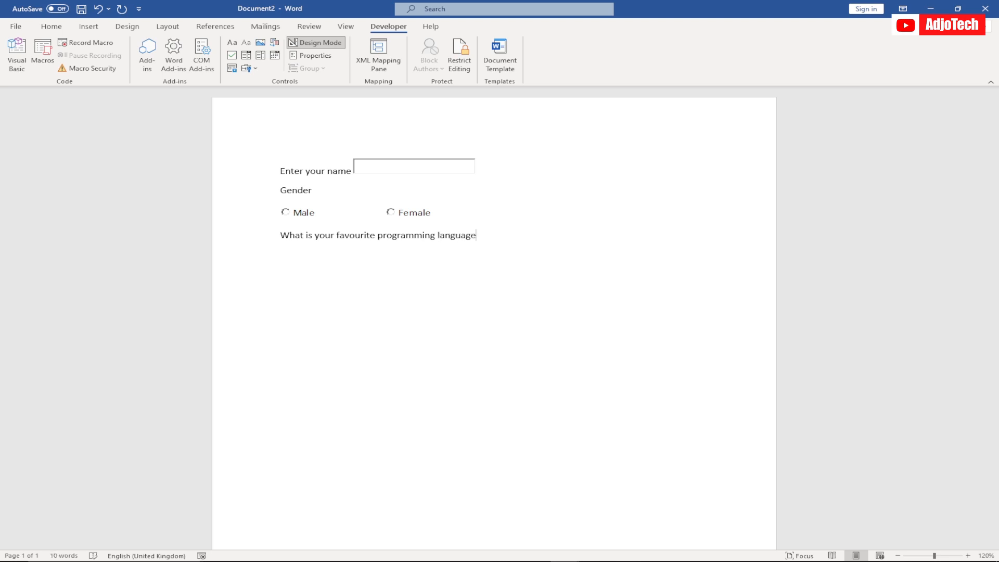
pyautogui.press('shift')
pyautogui.write('nguage"')
pyautogui.press('BackSpace')
pyautogui.press('shift')
pyautogui.write('?')
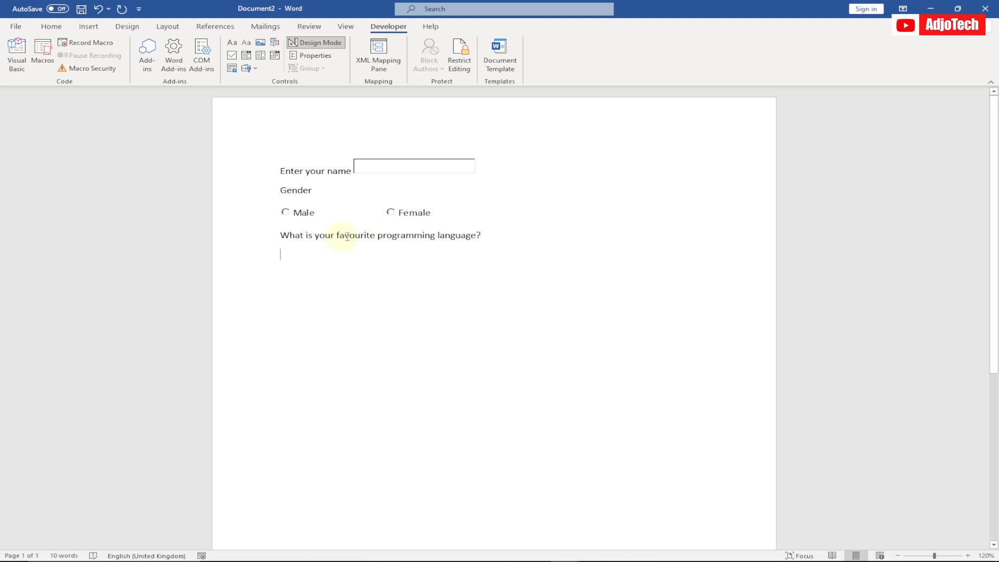
# Step: Reword the question to "What are your favourite programming languages?" and place the cursor on an empty line below it
pyautogui.click(311, 235)
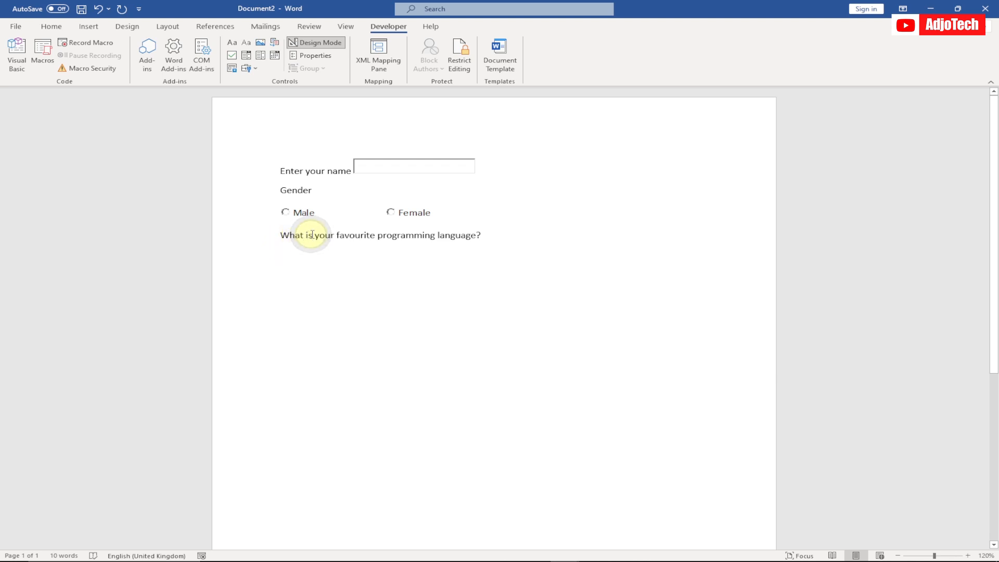
pyautogui.press('BackSpace')
pyautogui.press('BackSpace')
pyautogui.write('are')
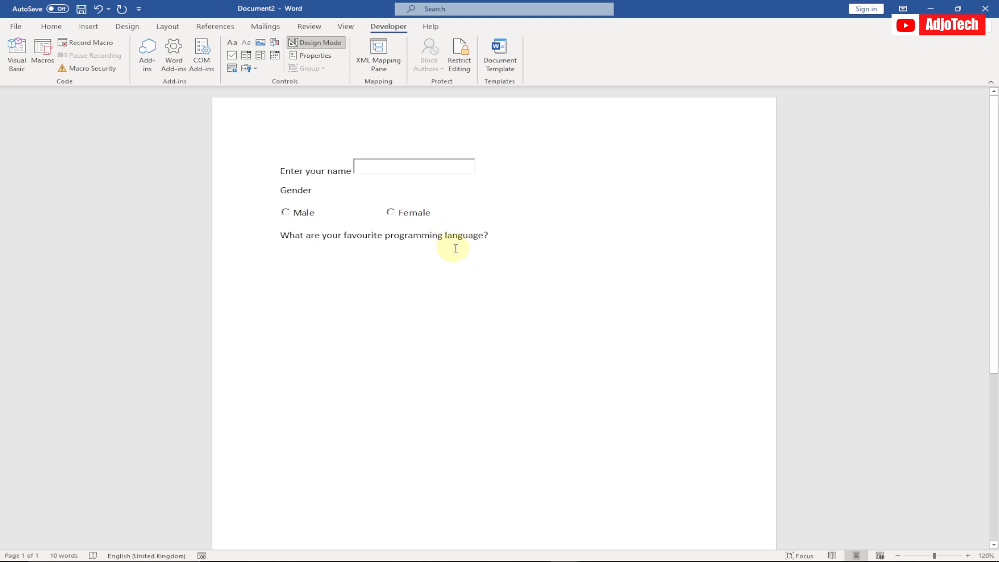
pyautogui.click(482, 235)
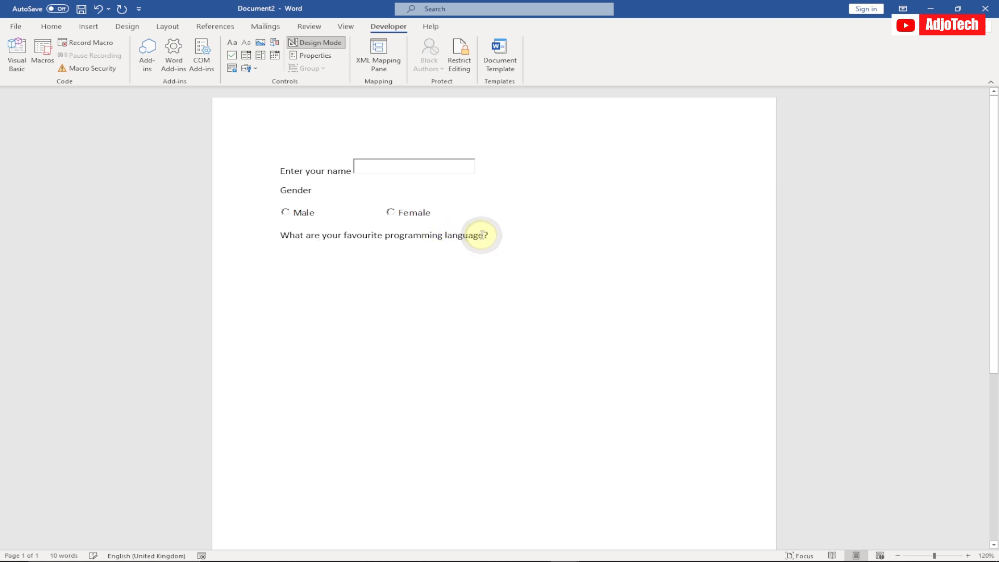
pyautogui.write('s')
pyautogui.click(524, 236)
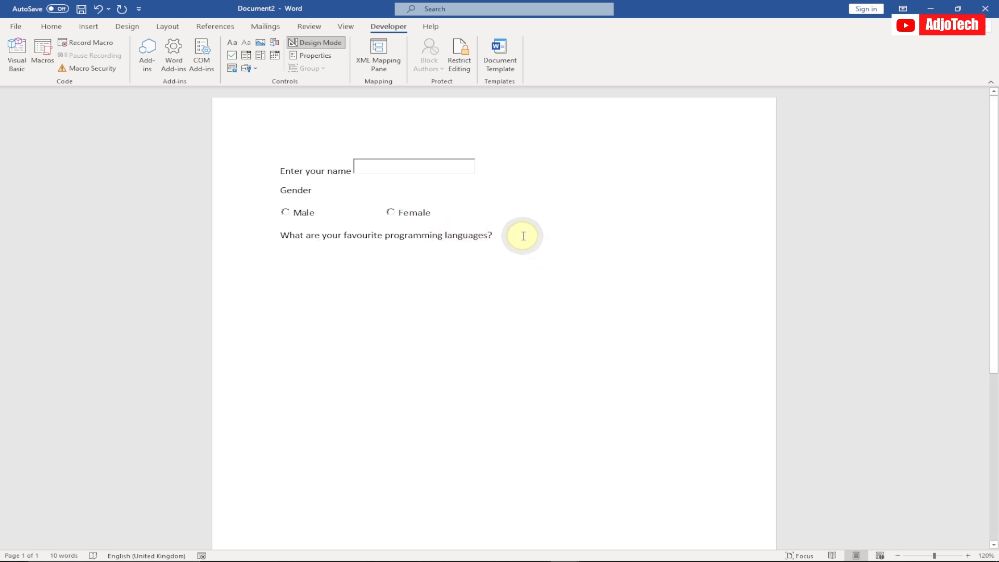
pyautogui.press('Return')
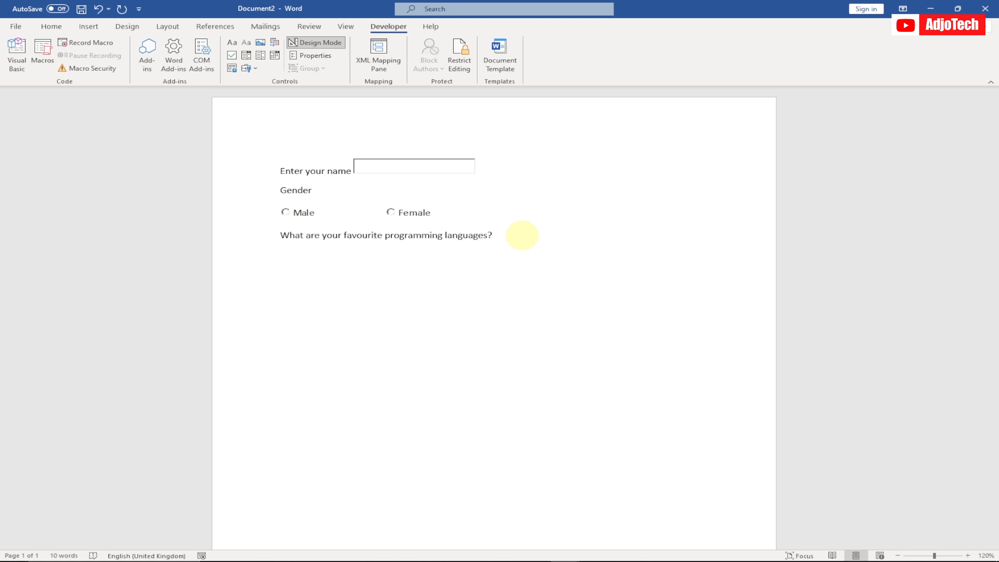
# Step: Insert four ActiveX check boxes side by side on the line below the programming languages question
pyautogui.click(256, 69)
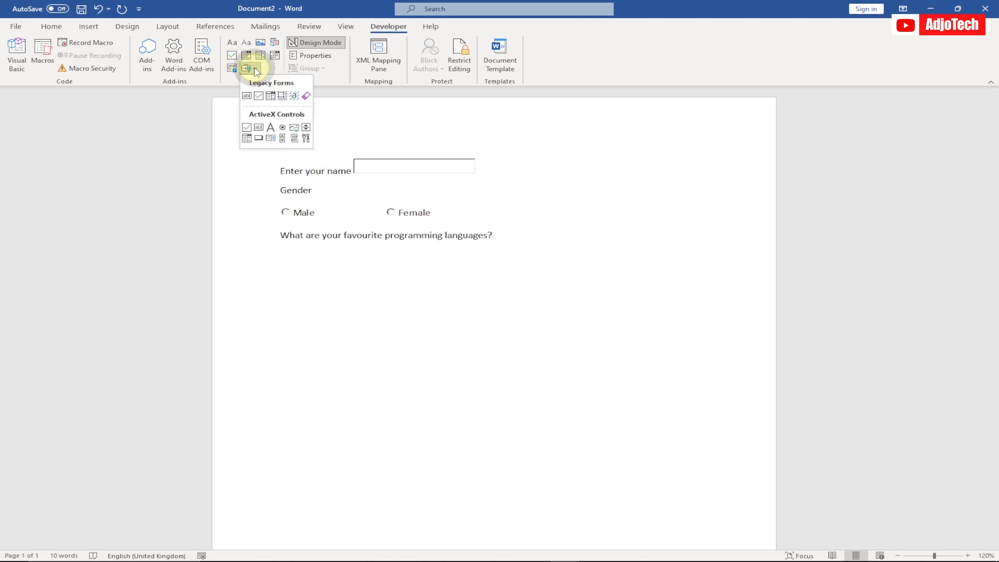
pyautogui.click(247, 128)
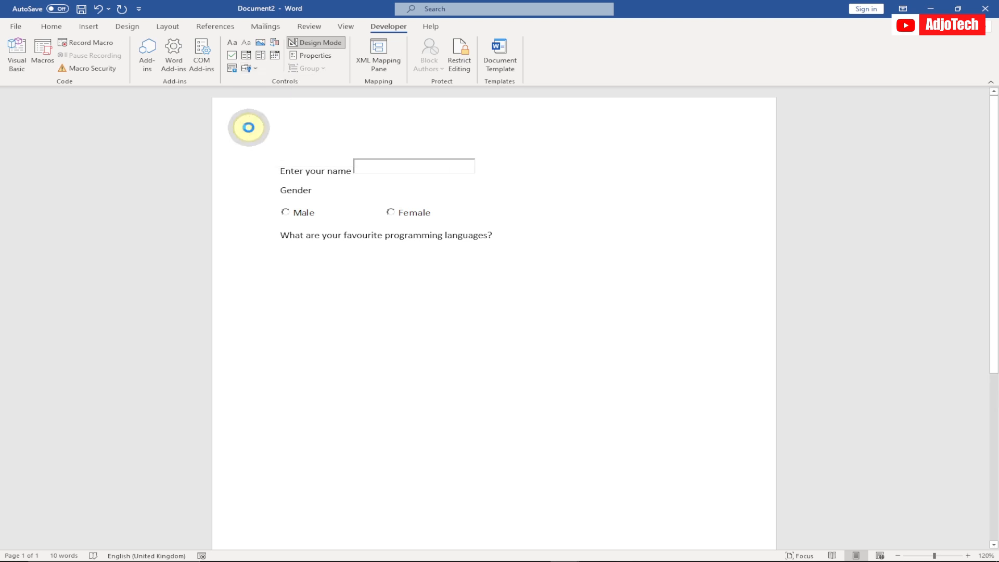
pyautogui.click(391, 258)
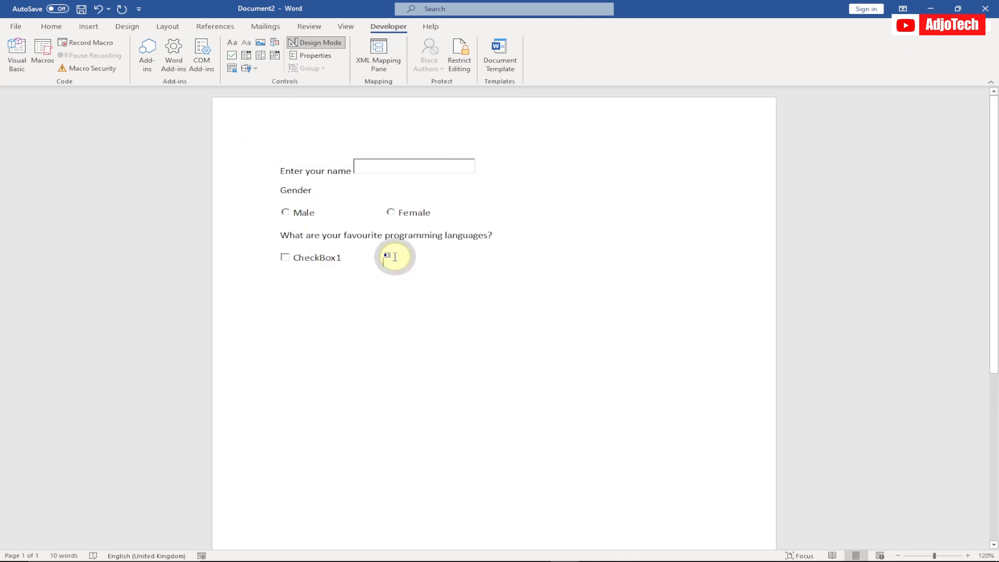
pyautogui.click(254, 74)
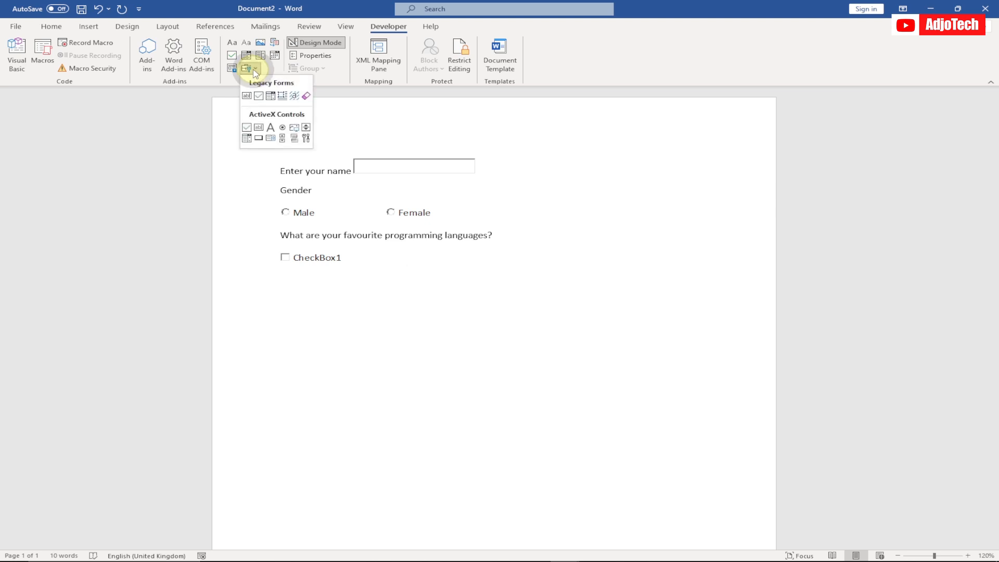
pyautogui.click(248, 126)
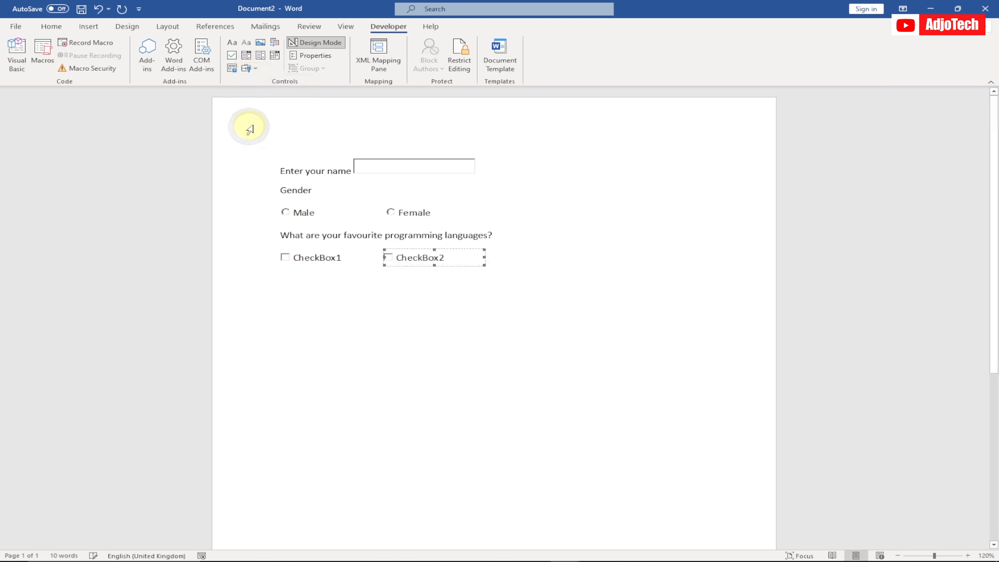
pyautogui.click(503, 258)
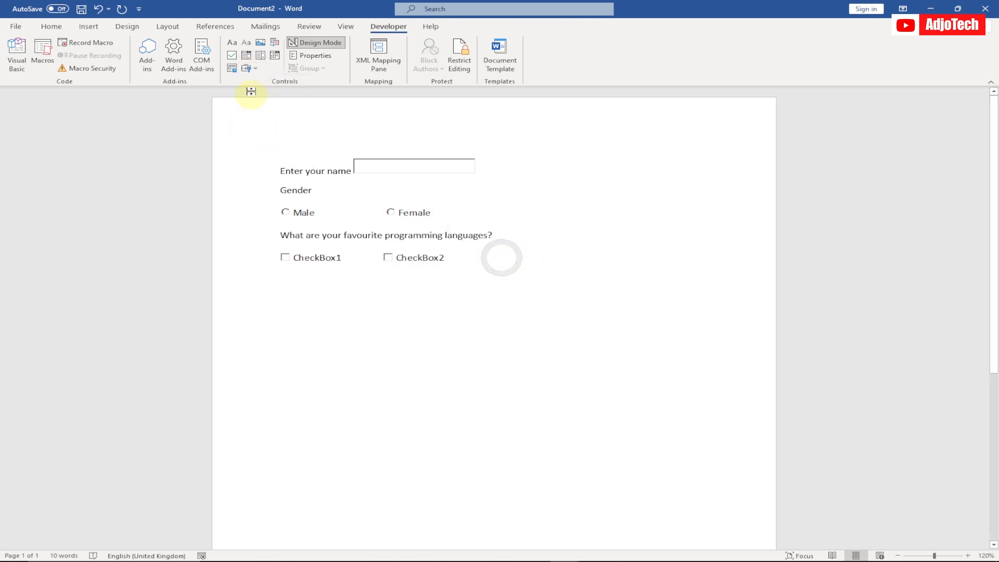
pyautogui.click(248, 68)
pyautogui.click(248, 127)
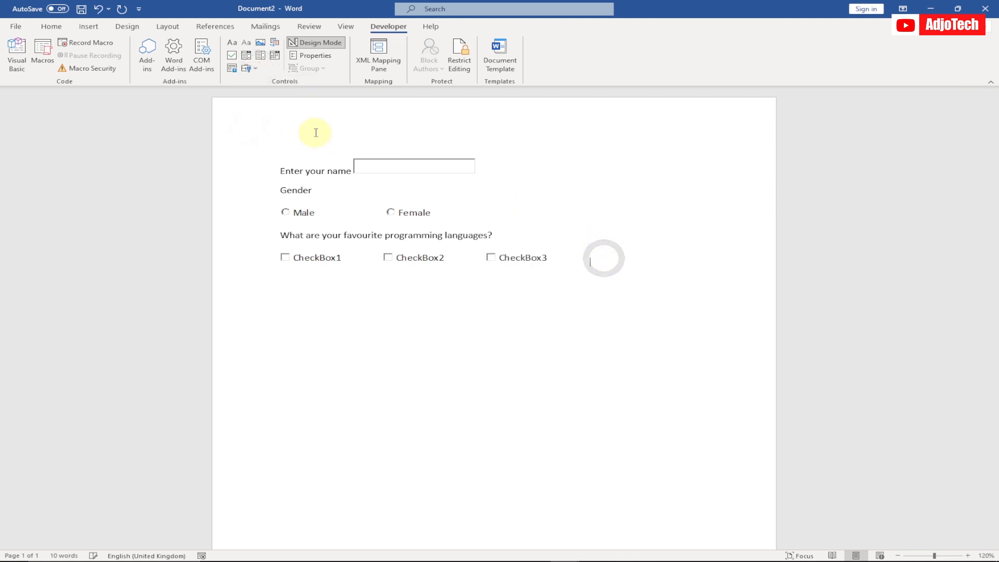
pyautogui.click(250, 68)
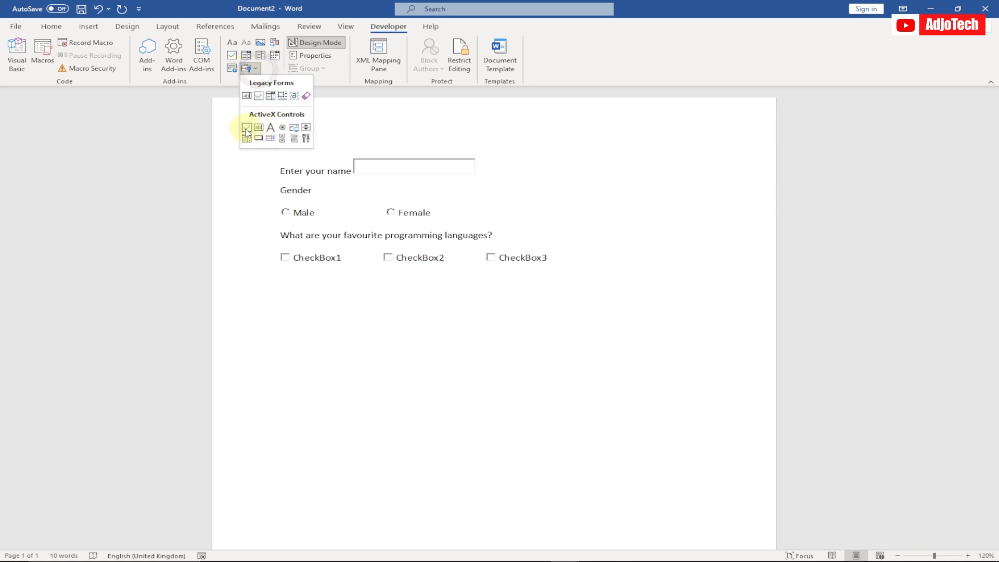
pyautogui.click(247, 127)
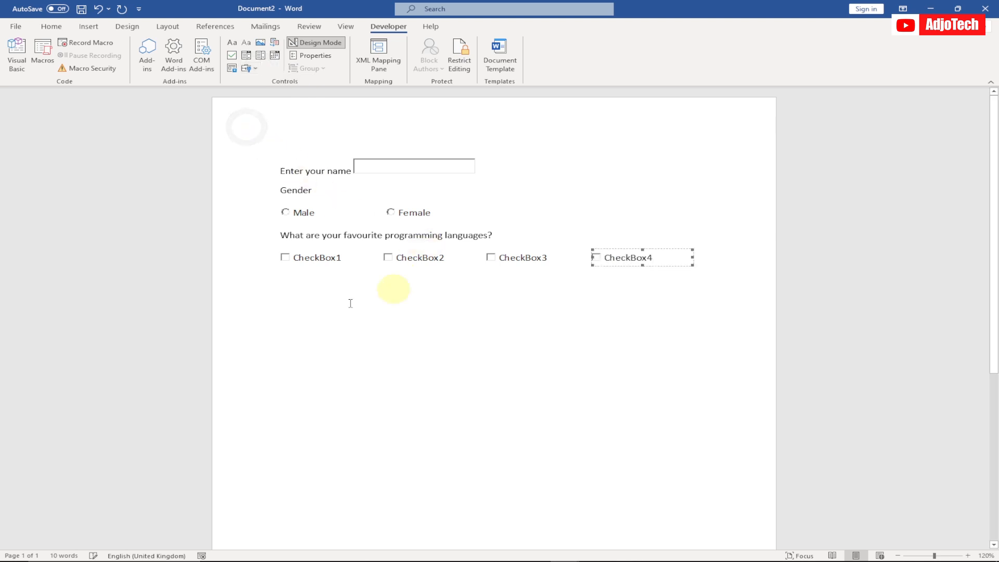
# Step: Set the caption of the first check box to "Java"
pyautogui.click(319, 259)
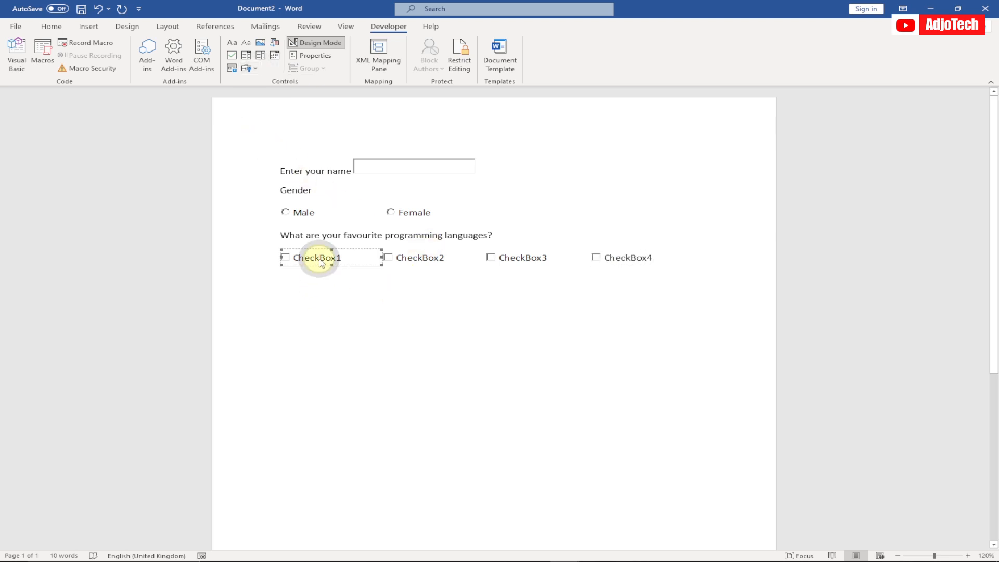
pyautogui.click(315, 56)
pyautogui.click(632, 165)
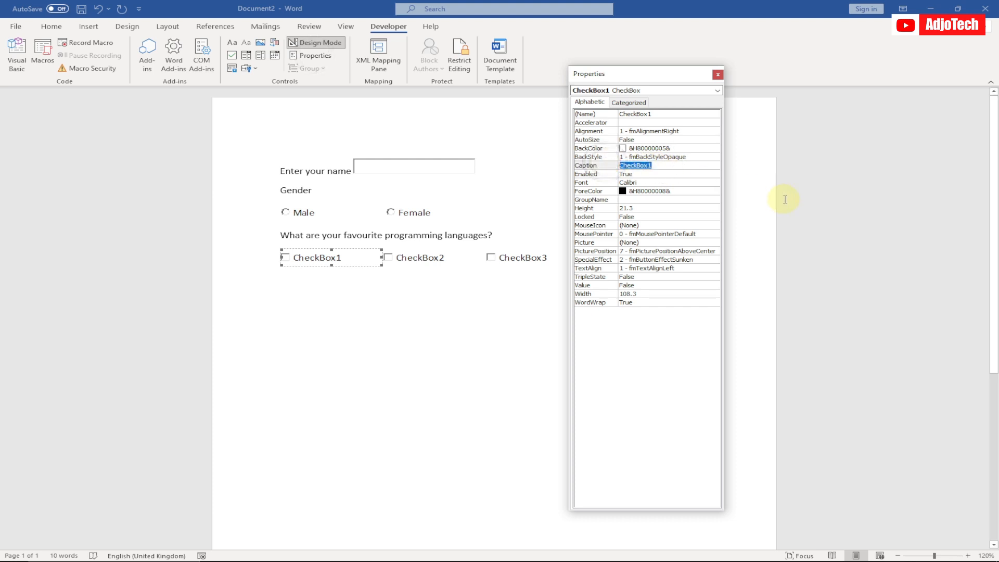
pyautogui.write('J')
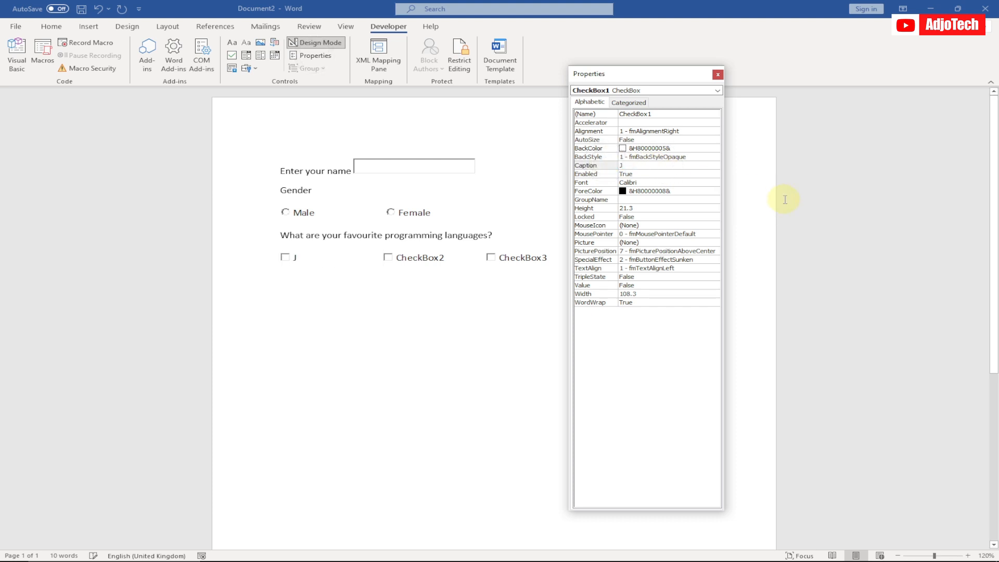
pyautogui.write('ava')
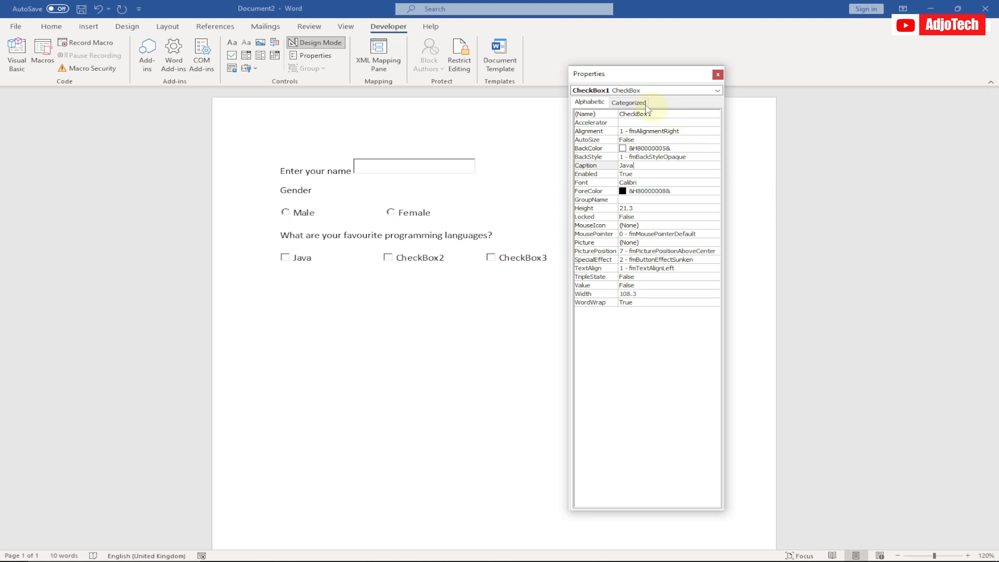
# Step: Set the caption of the second check box to "php"
pyautogui.click(716, 92)
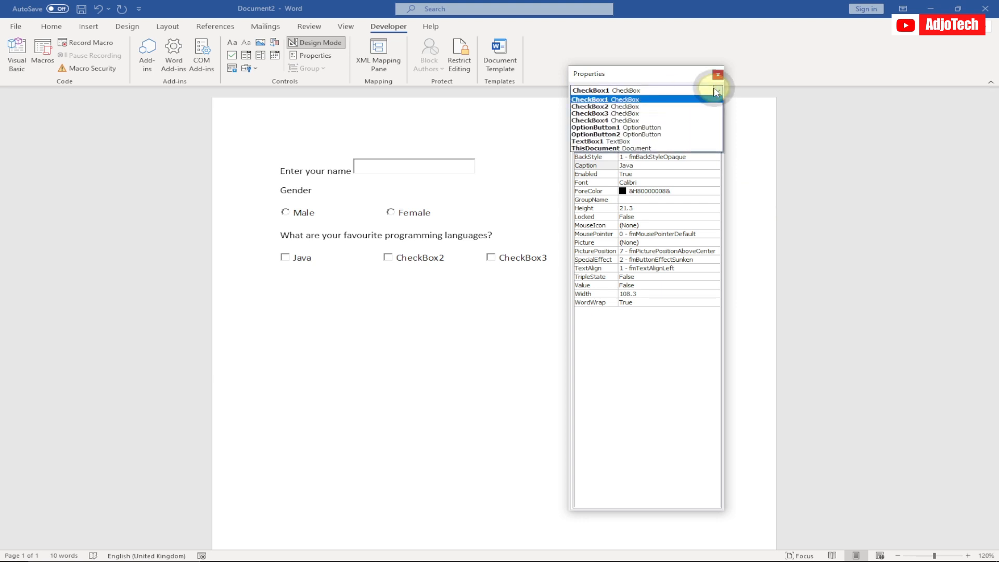
pyautogui.click(639, 107)
pyautogui.click(654, 166)
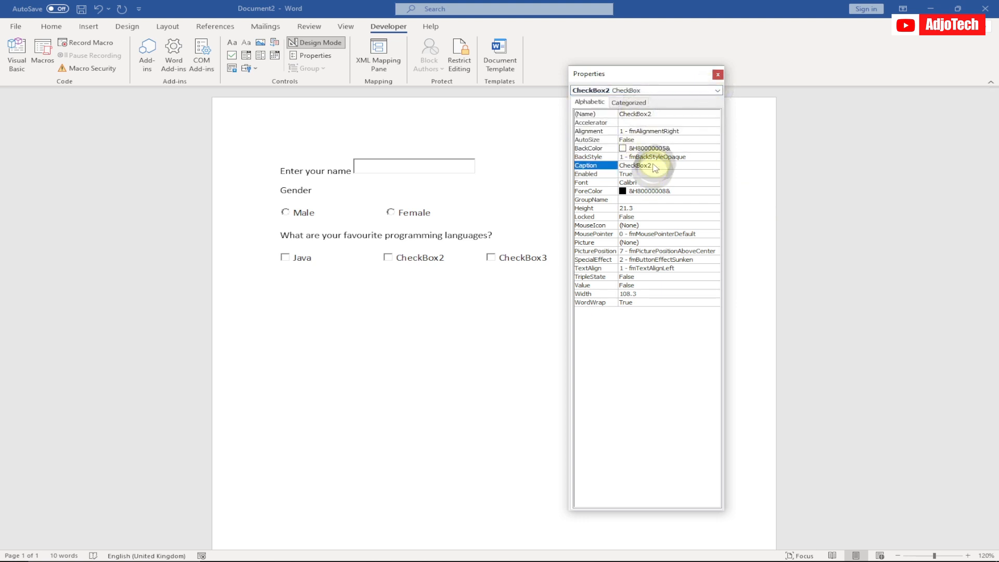
pyautogui.doubleClick(637, 167)
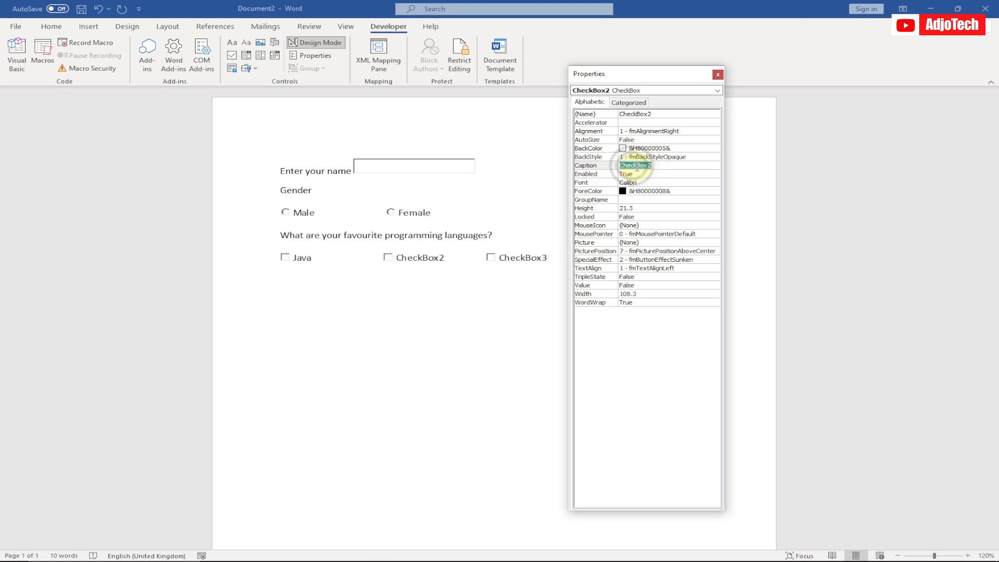
pyautogui.press('Tab')
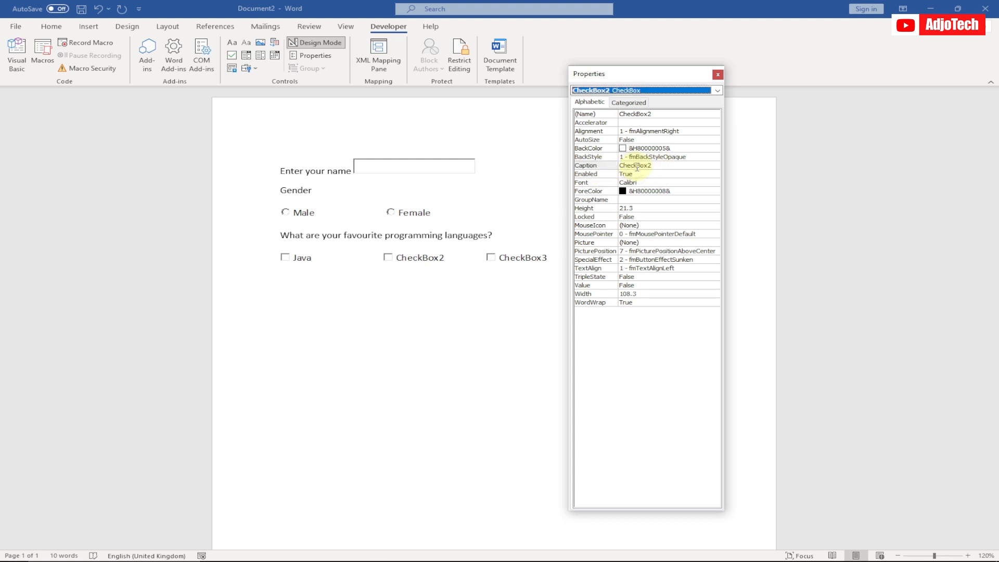
pyautogui.doubleClick(658, 167)
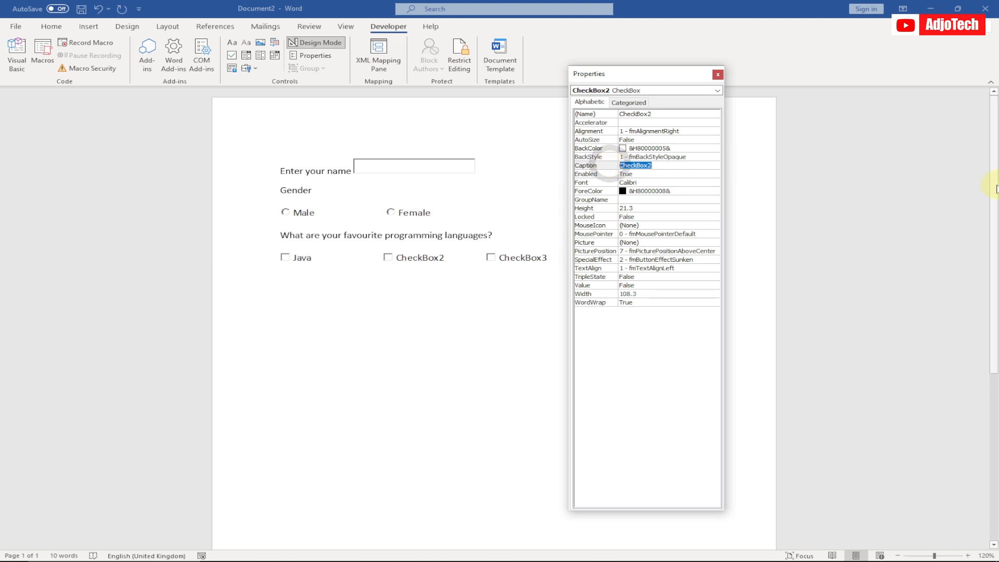
pyautogui.write('php')
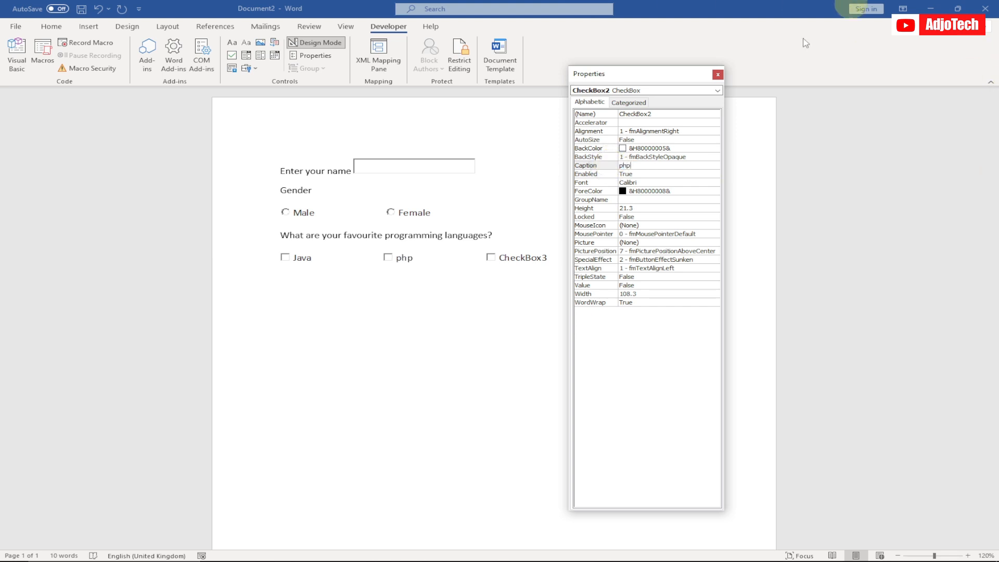
# Step: Set the caption of the third check box to "Python"
pyautogui.click(671, 92)
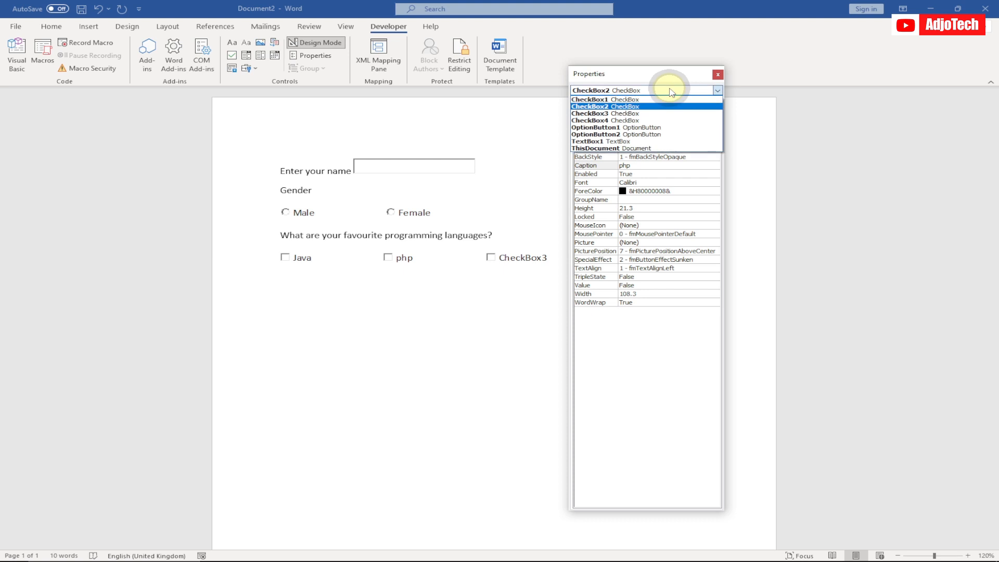
pyautogui.click(646, 113)
pyautogui.doubleClick(625, 167)
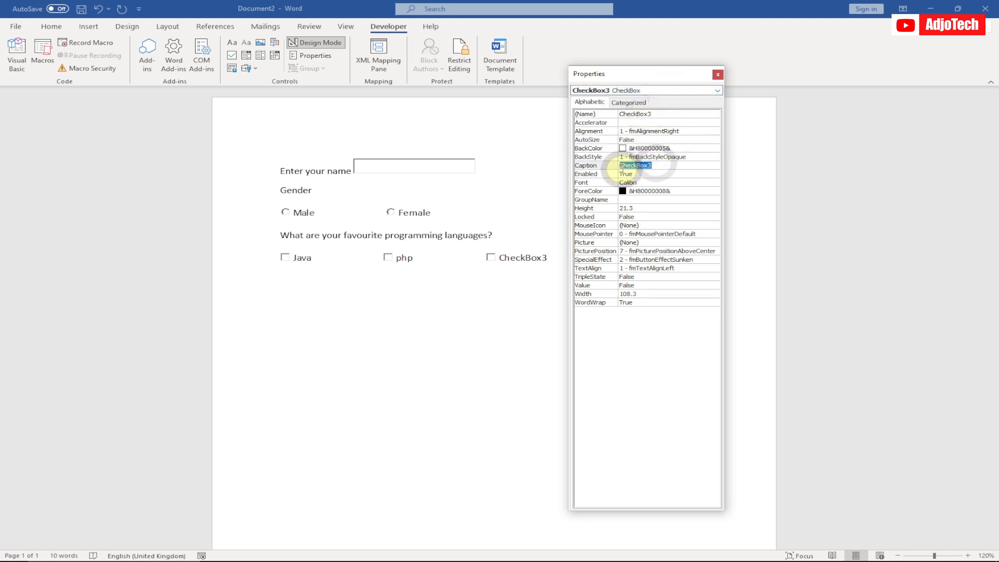
pyautogui.write('Python')
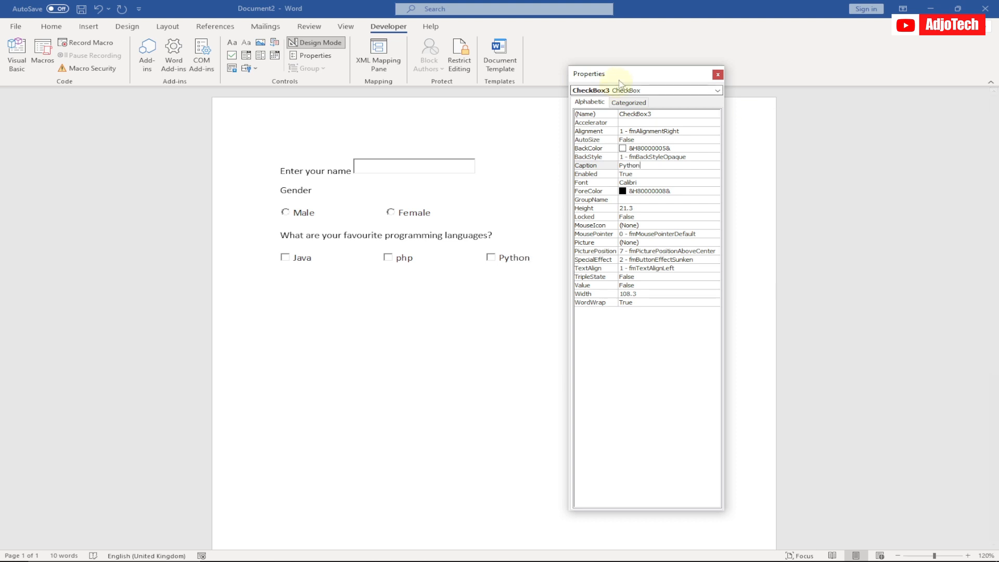
# Step: Set the caption of the fourth check box to "Javascript" and close the control properties
pyautogui.moveTo(628, 75); pyautogui.dragTo(345, 104)
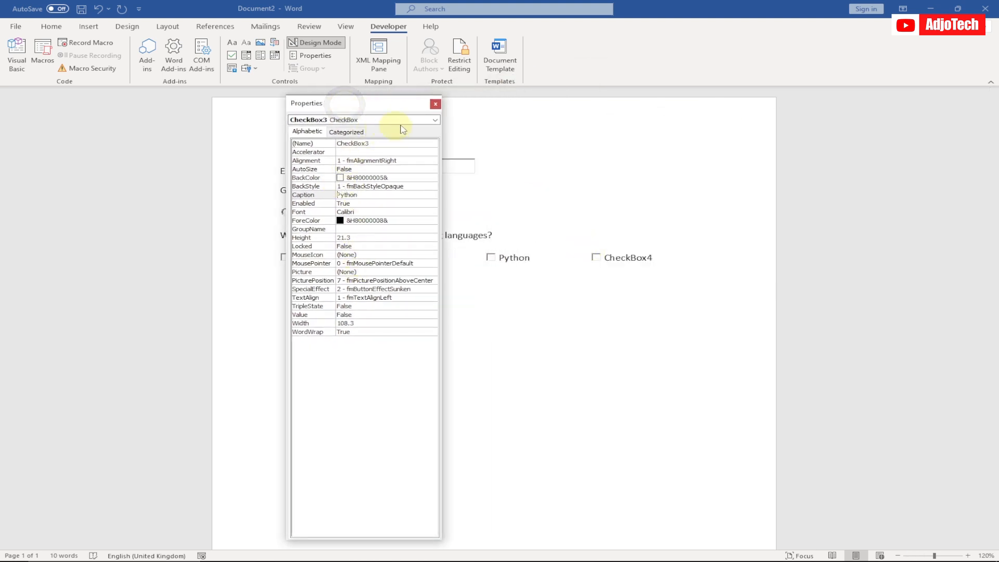
pyautogui.click(419, 119)
pyautogui.click(370, 151)
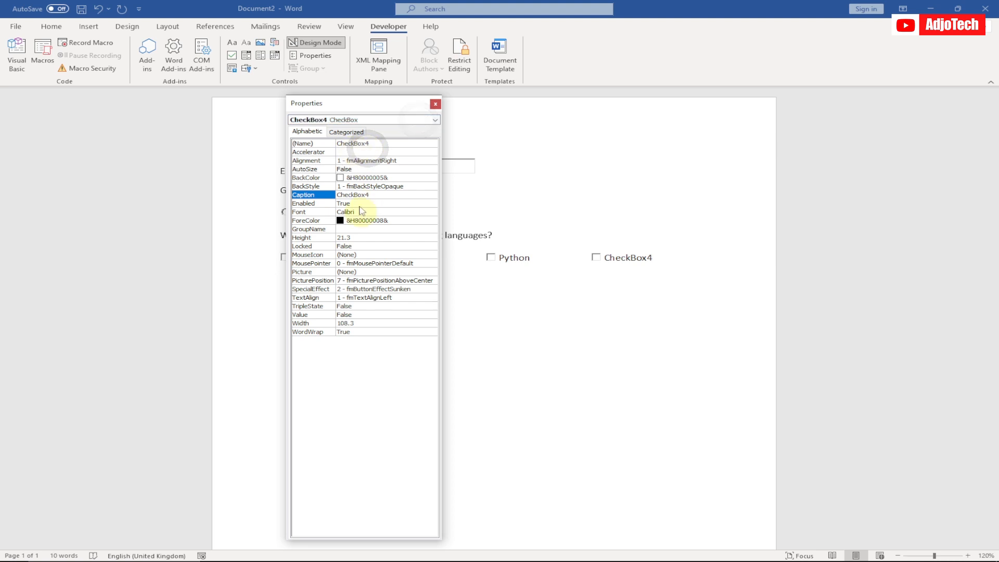
pyautogui.click(375, 195)
pyautogui.doubleClick(356, 194)
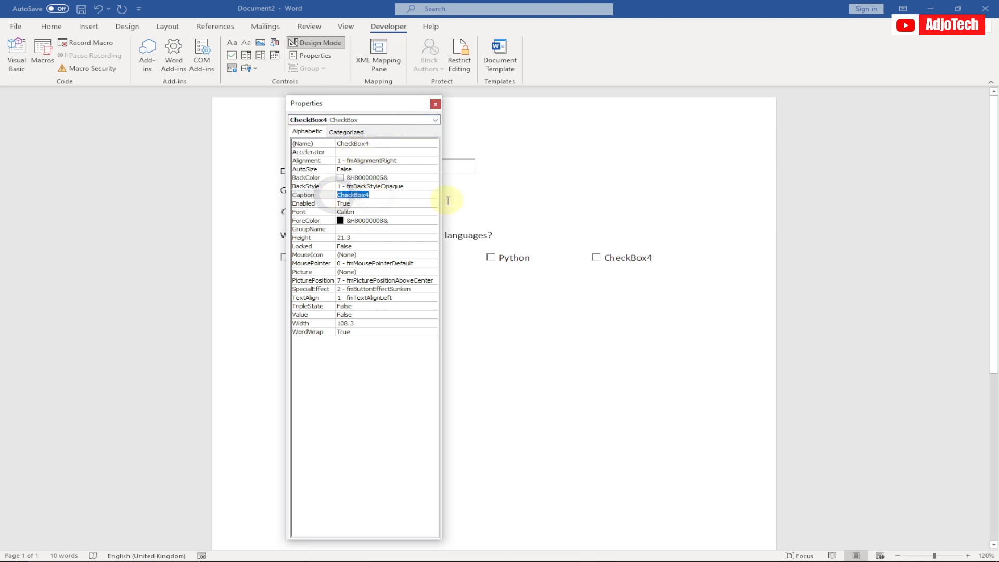
pyautogui.write('Jav')
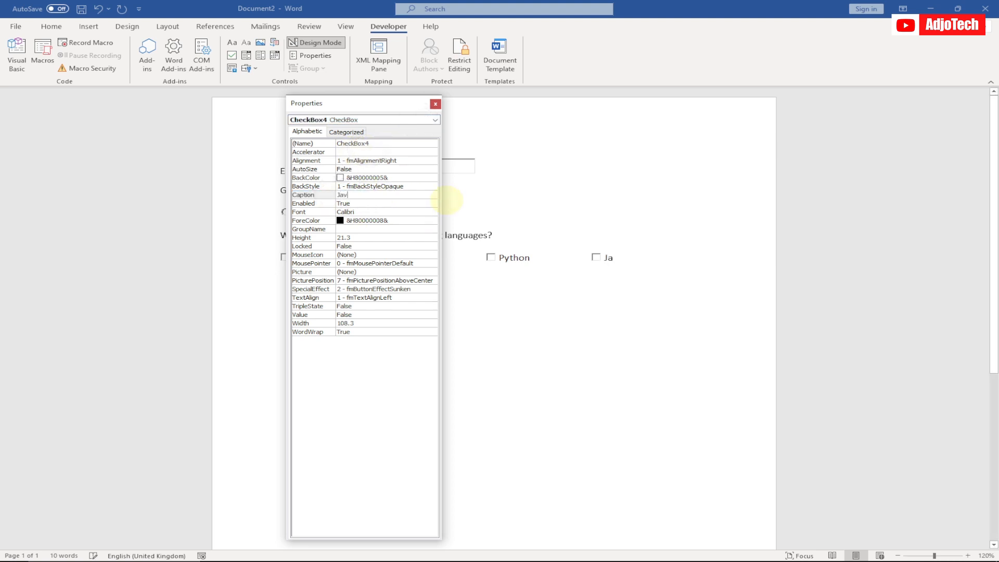
pyautogui.write('asr')
pyautogui.press('BackSpace')
pyautogui.write('ci')
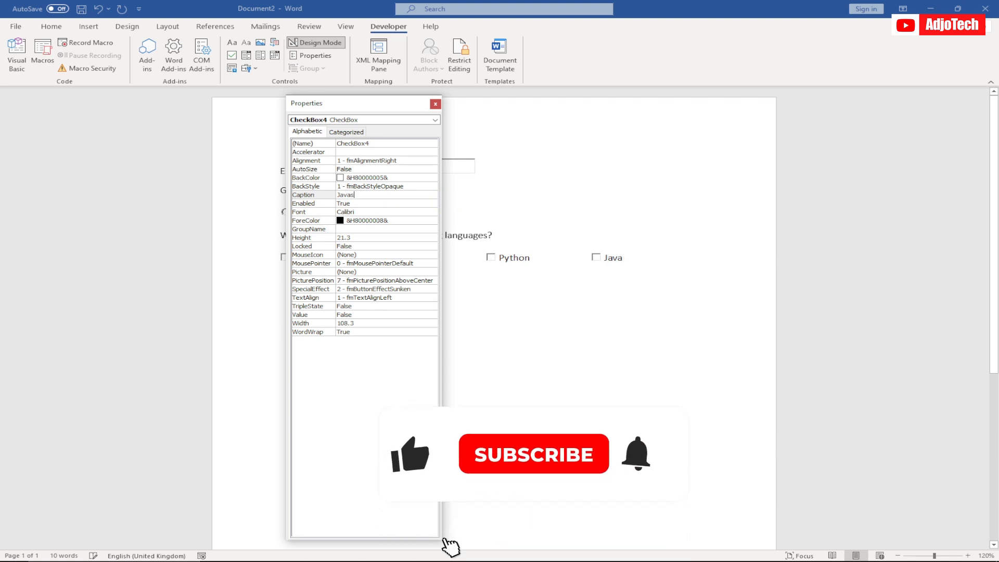
pyautogui.press('BackSpace')
pyautogui.write('ript')
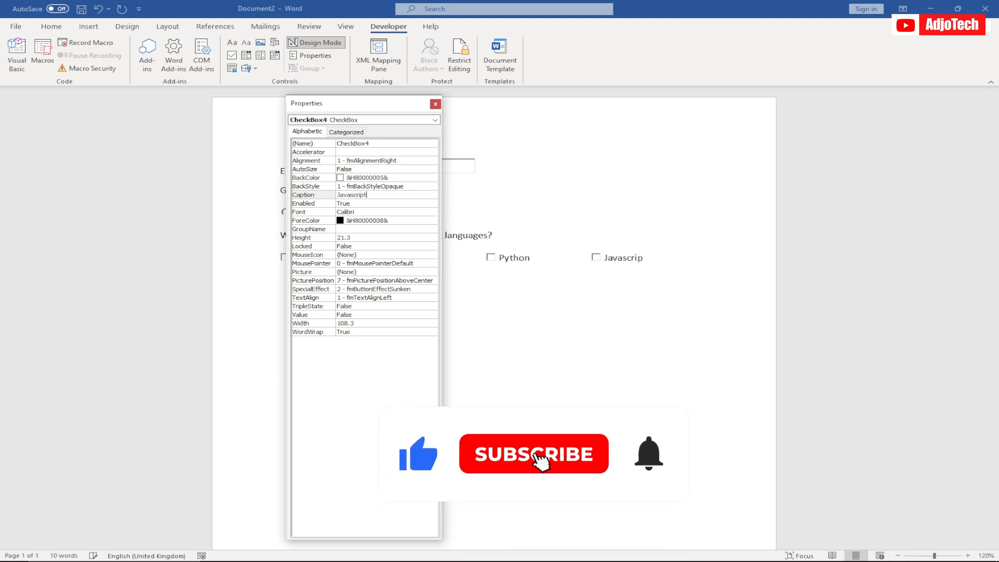
pyautogui.click(435, 103)
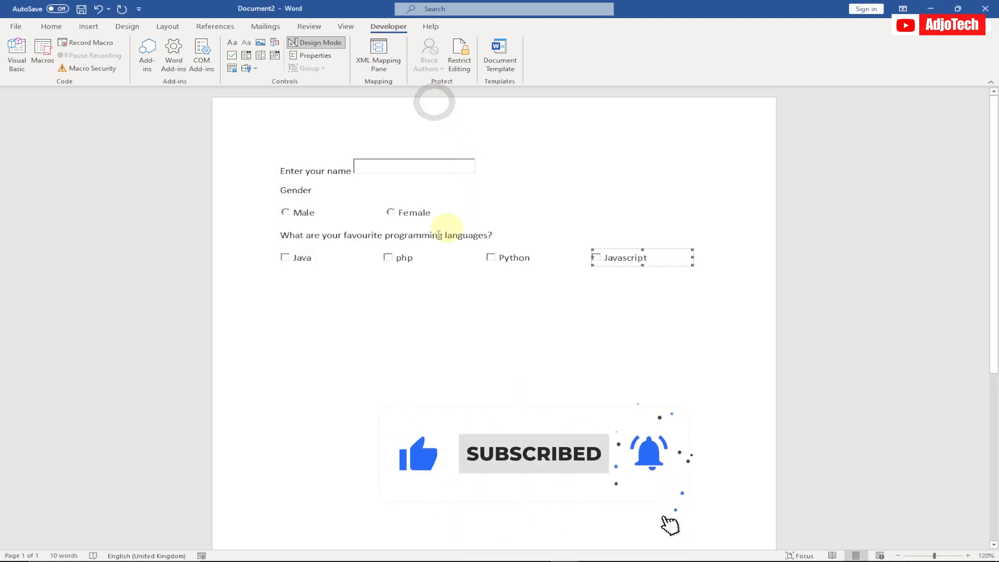
pyautogui.click(465, 294)
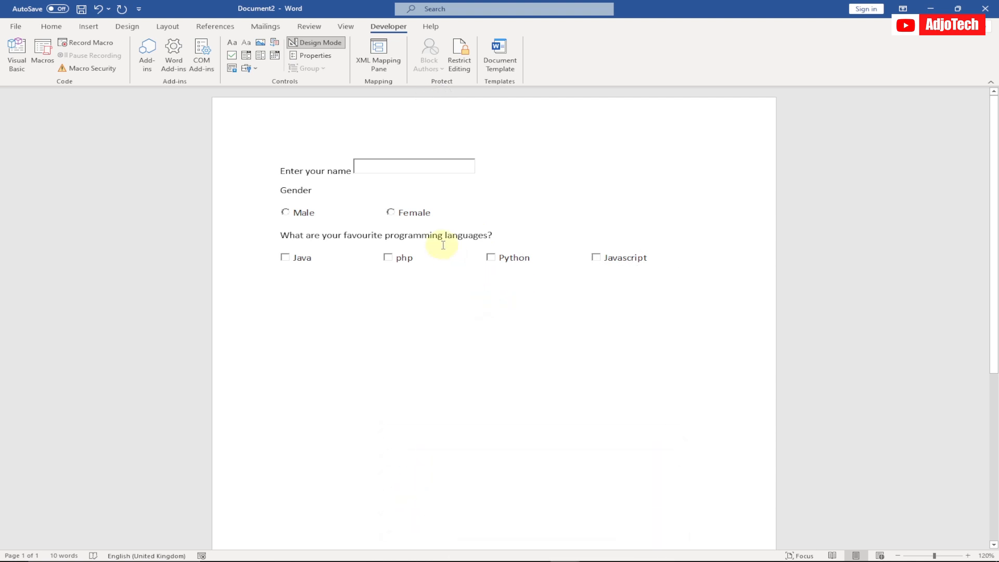
# Step: Turn off Design Mode and enter a first name in the name text box
pyautogui.click(372, 168)
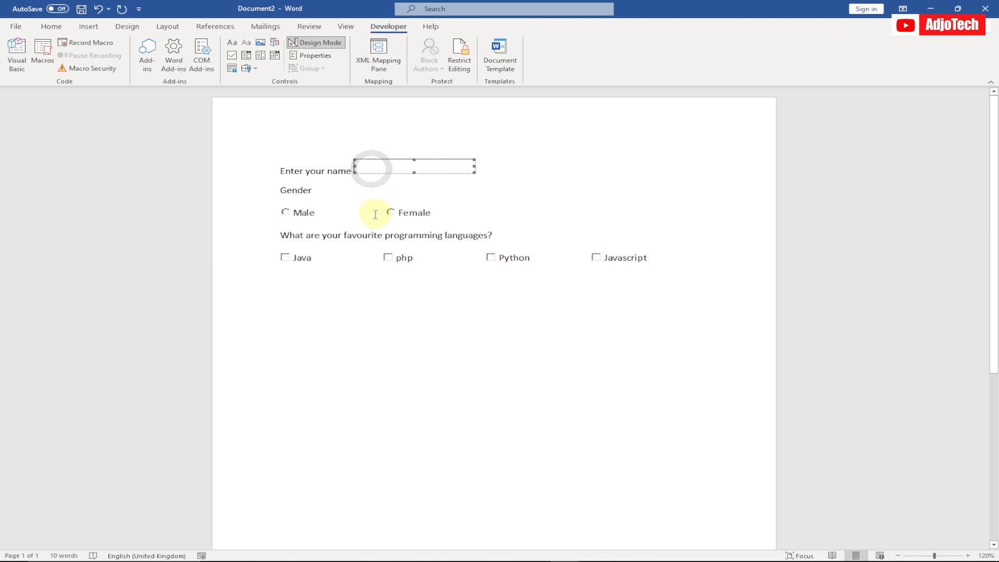
pyautogui.click(310, 47)
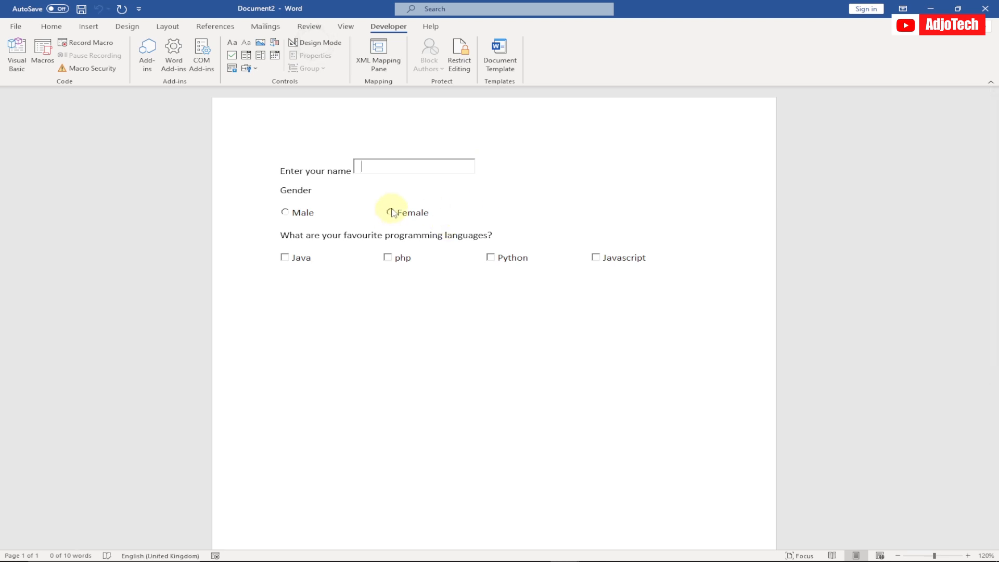
pyautogui.click(374, 163)
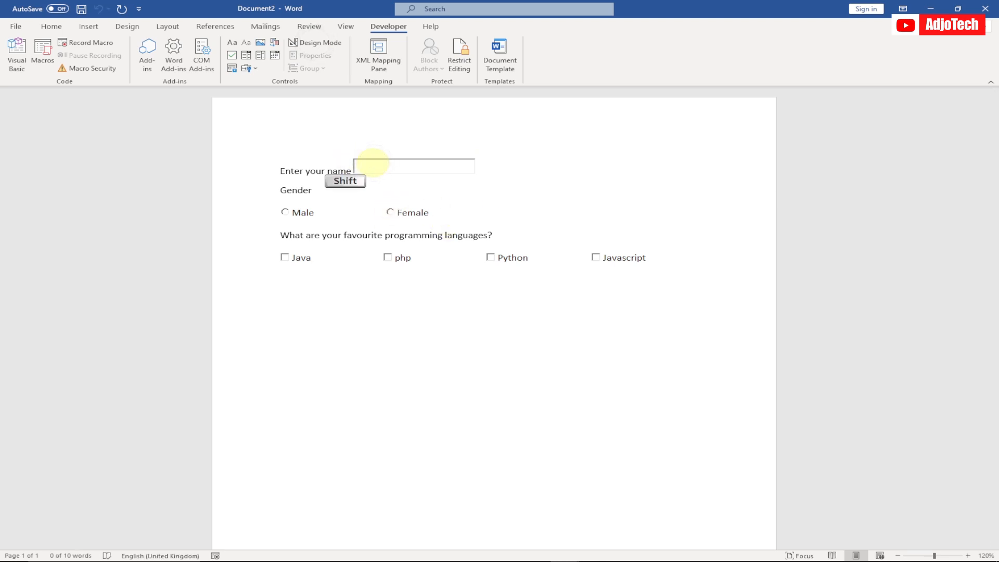
pyautogui.write('Timothy')
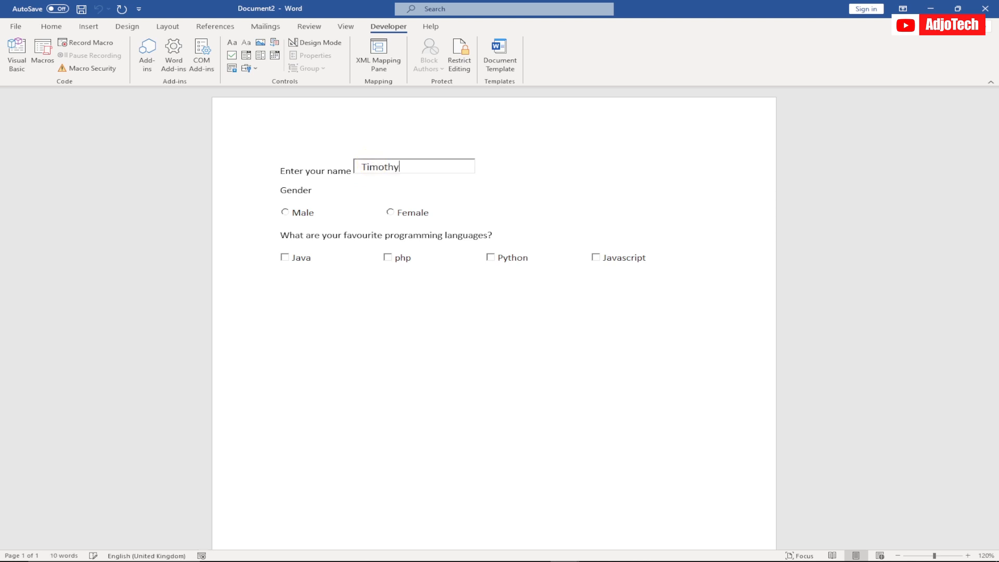
# Step: Select Male as the gender and tick php and Python as favourite programming languages
pyautogui.click(285, 211)
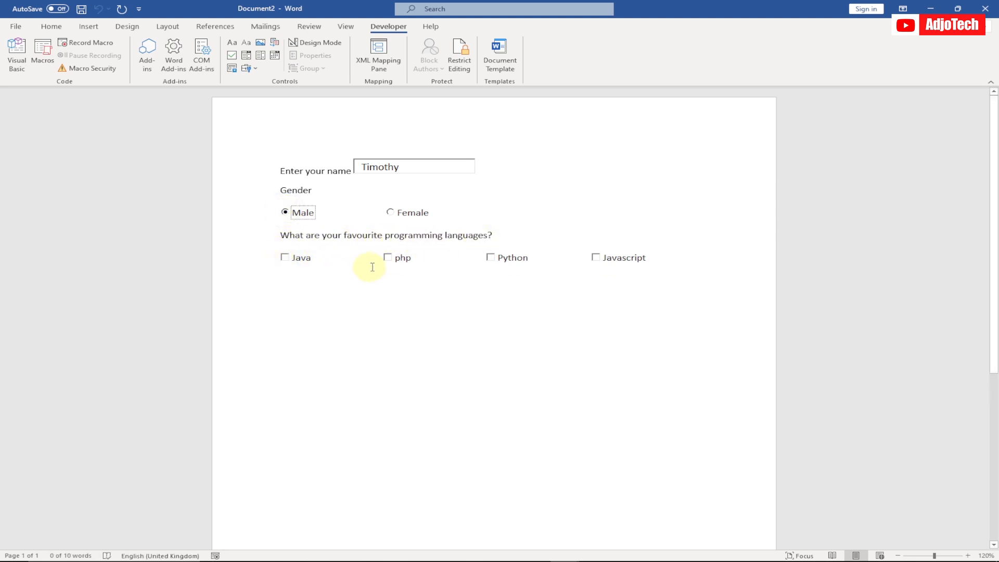
pyautogui.click(388, 260)
pyautogui.click(488, 258)
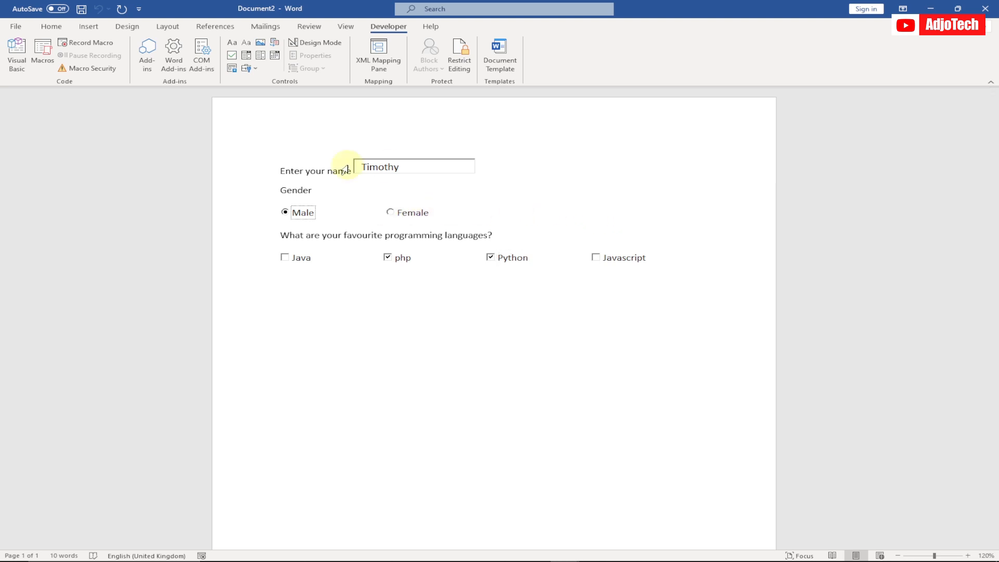
# Step: Test the Javascript check box by ticking and clearing it repeatedly, leaving it cleared
pyautogui.click(411, 166)
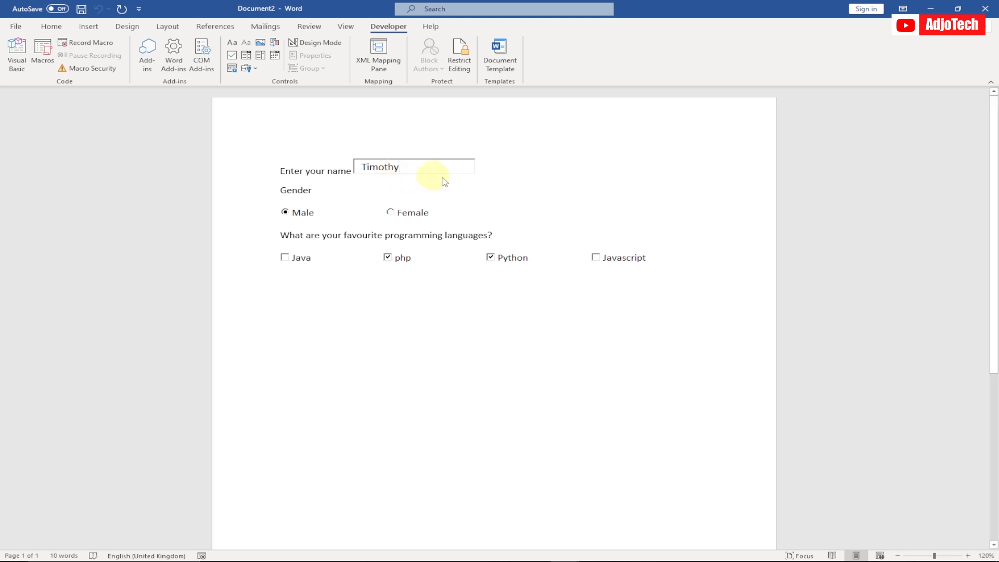
pyautogui.click(673, 264)
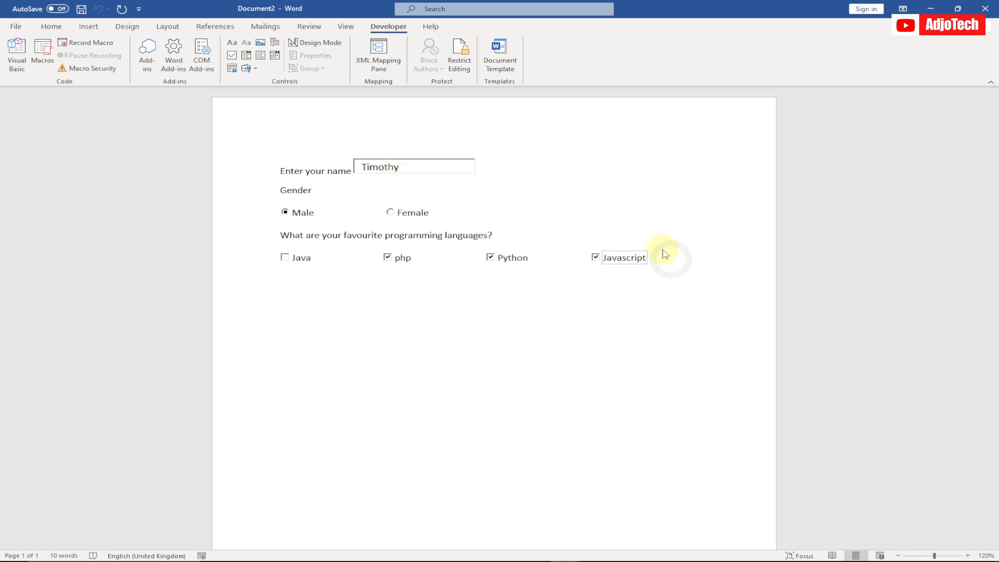
pyautogui.click(646, 259)
pyautogui.click(662, 258)
pyautogui.click(670, 258)
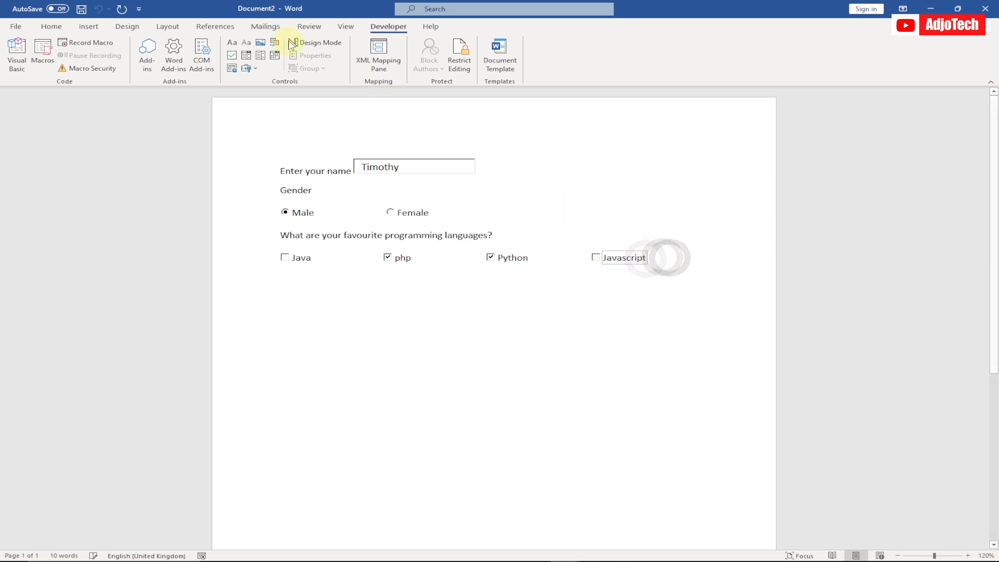
# Step: Return to Design Mode and add the line "Share your views on programming" below the check boxes, followed by an empty line
pyautogui.click(316, 43)
pyautogui.click(709, 257)
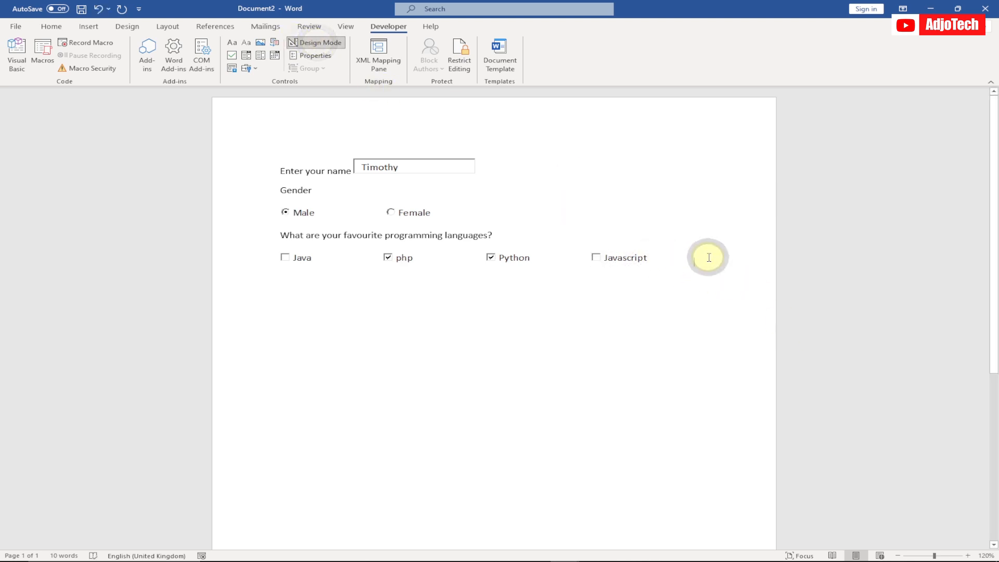
pyautogui.press('Return')
pyautogui.write('Share your views on programming')
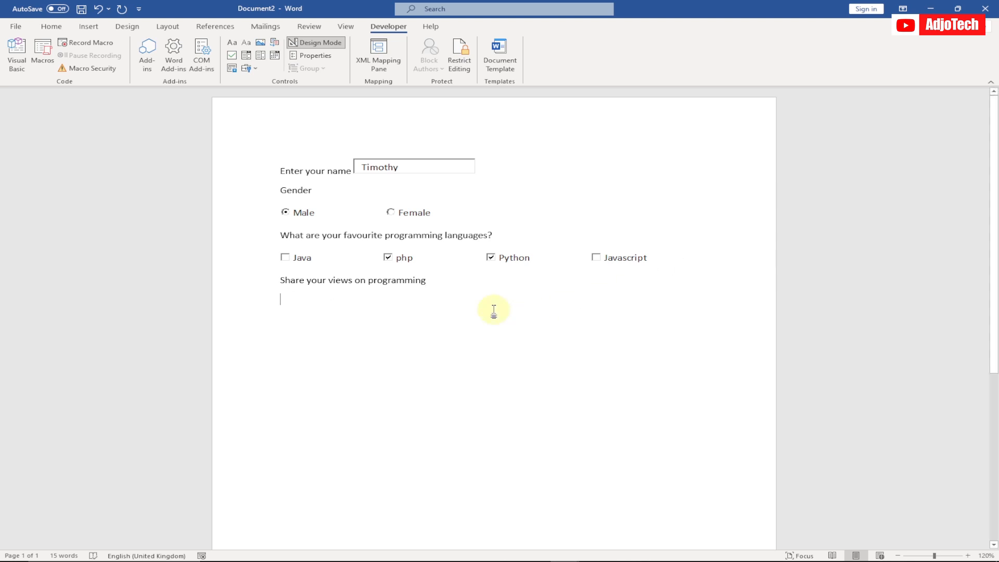
# Step: Insert an ActiveX text box below "Share your views on programming" and enlarge it to about 368 wide and 93 high
pyautogui.click(254, 68)
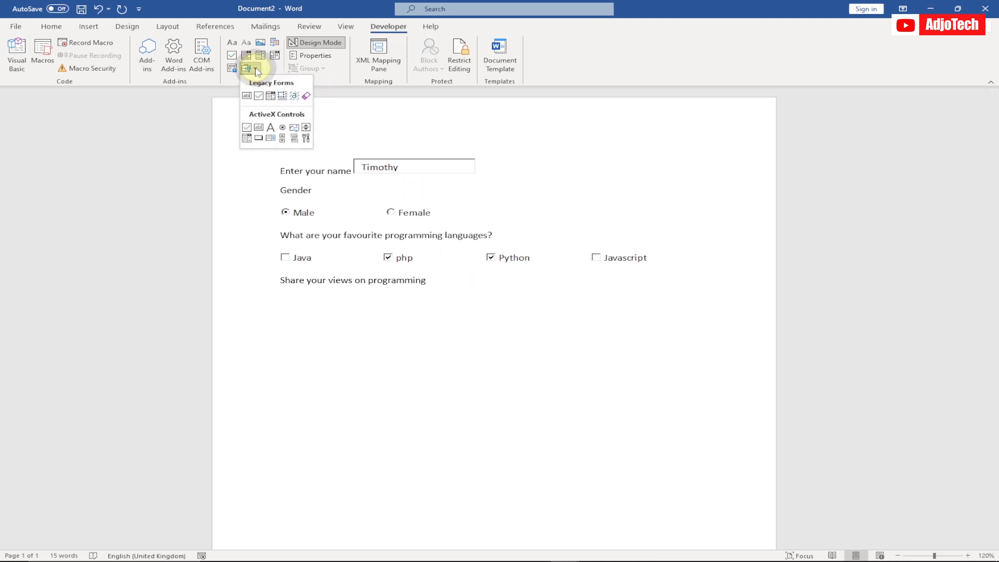
pyautogui.click(258, 127)
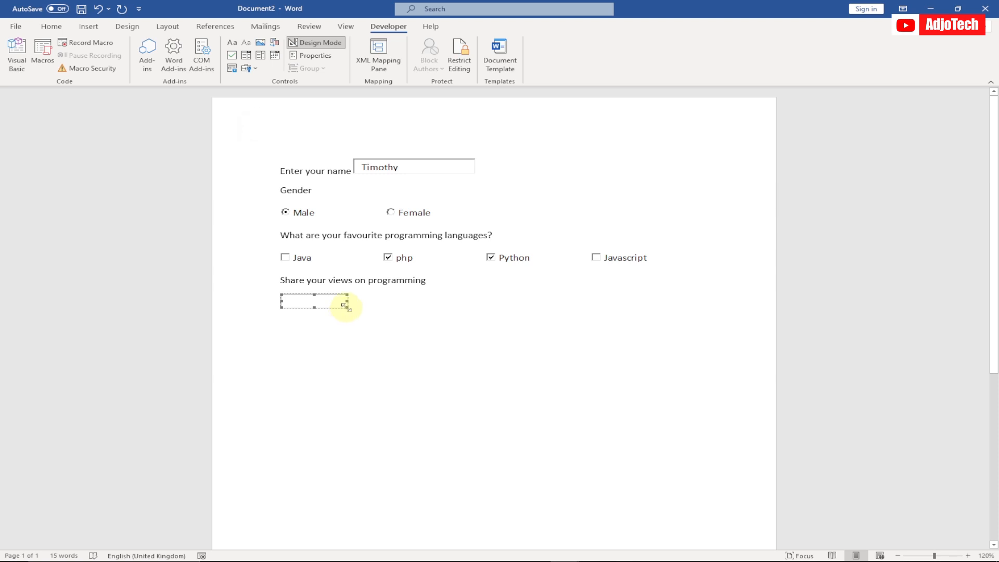
pyautogui.moveTo(346, 302); pyautogui.dragTo(591, 371)
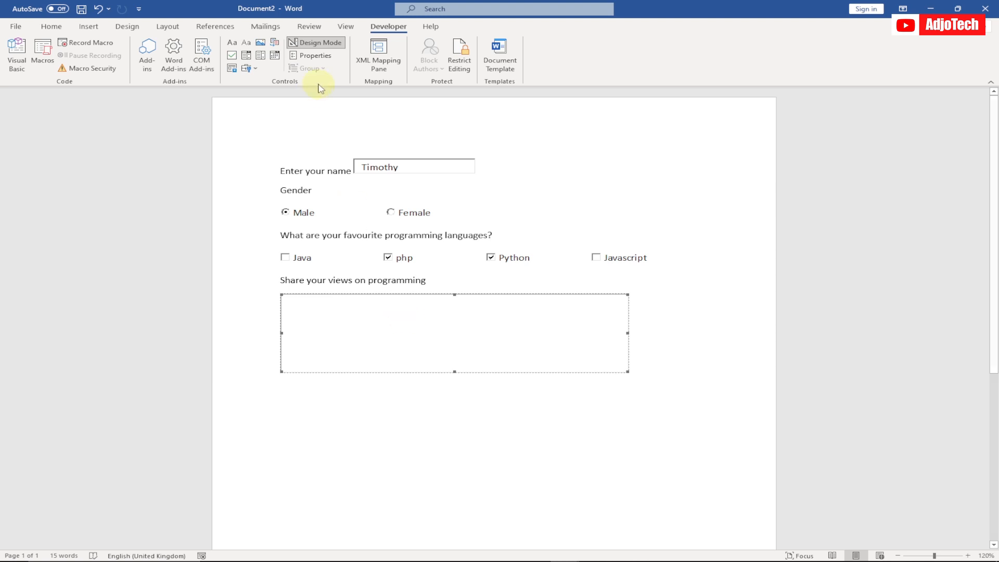
# Step: Set the MultiLine property of the large views text box to True
pyautogui.click(315, 55)
pyautogui.moveTo(381, 105); pyautogui.dragTo(698, 83)
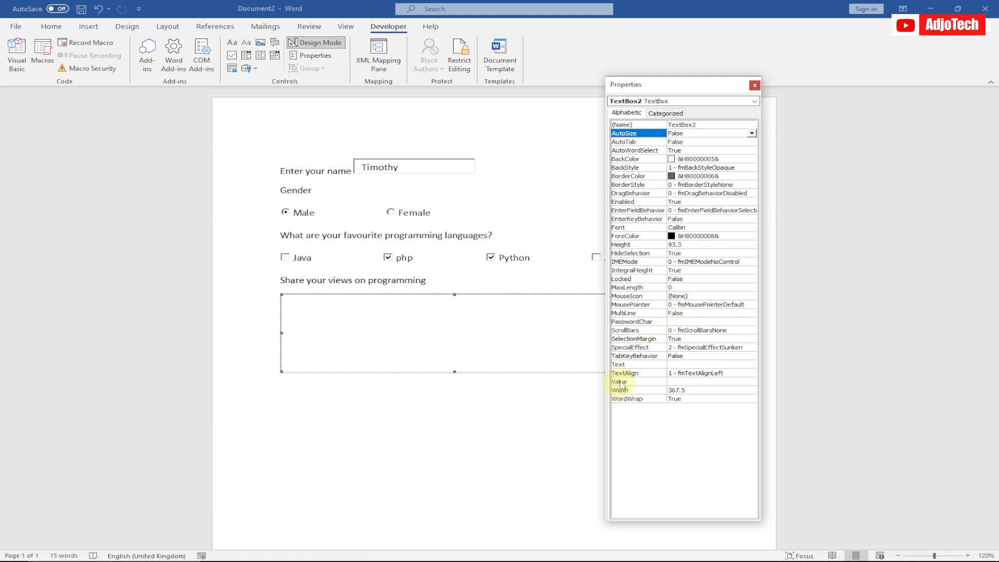
pyautogui.click(621, 313)
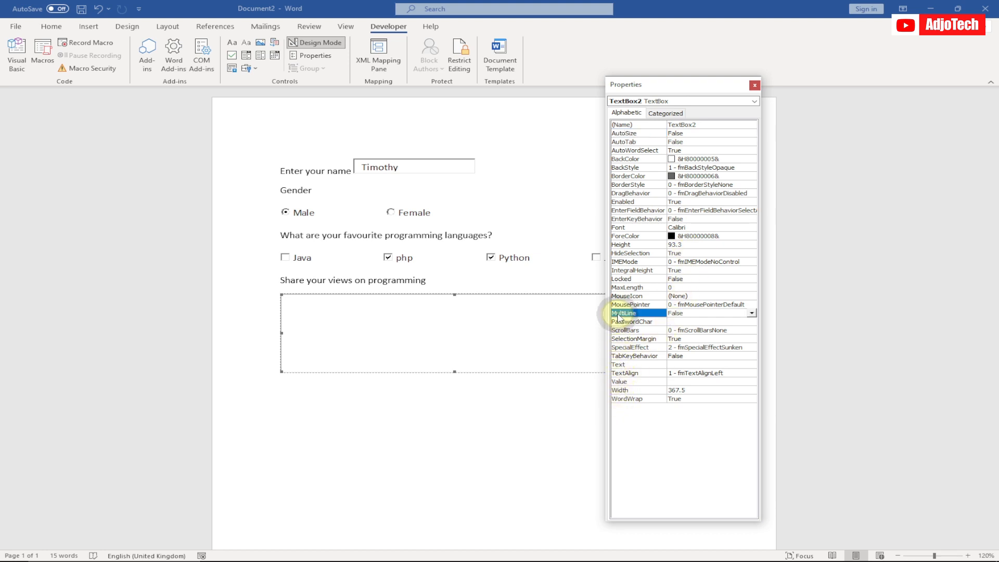
pyautogui.click(752, 314)
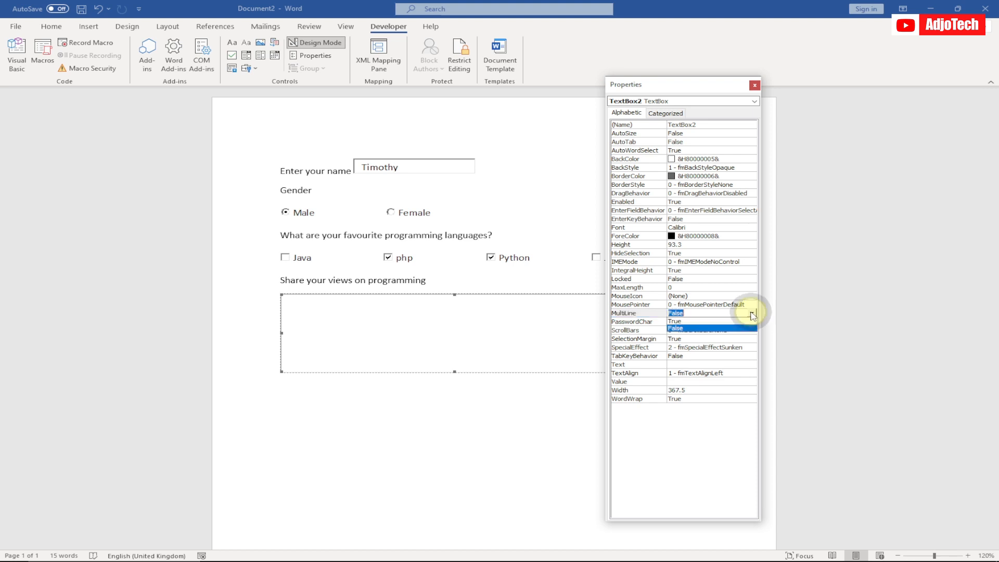
pyautogui.click(679, 324)
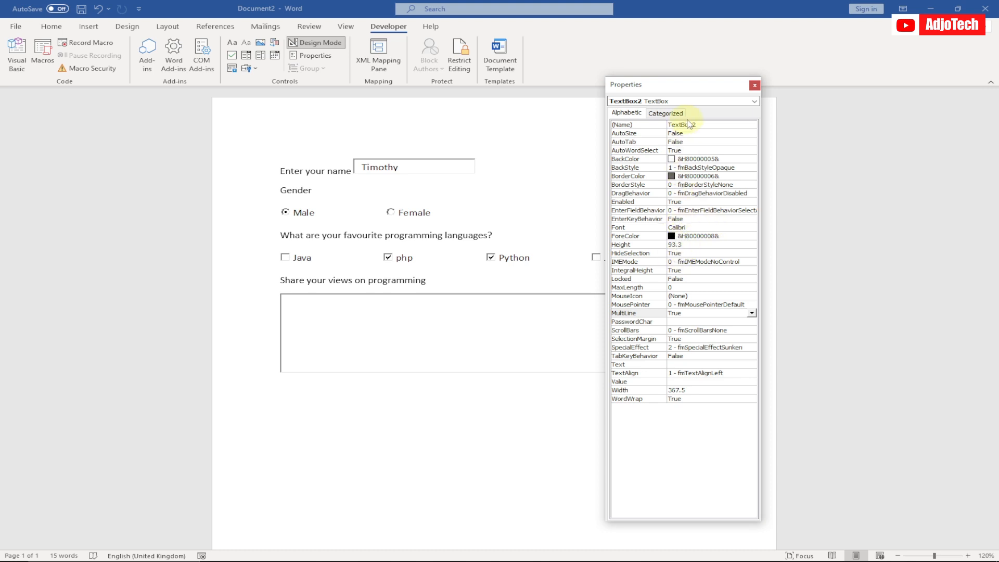
# Step: Close the properties, leave Design Mode and test the large views text box with a continuous run of the letter d wrapping onto a third line
pyautogui.click(755, 85)
pyautogui.click(314, 42)
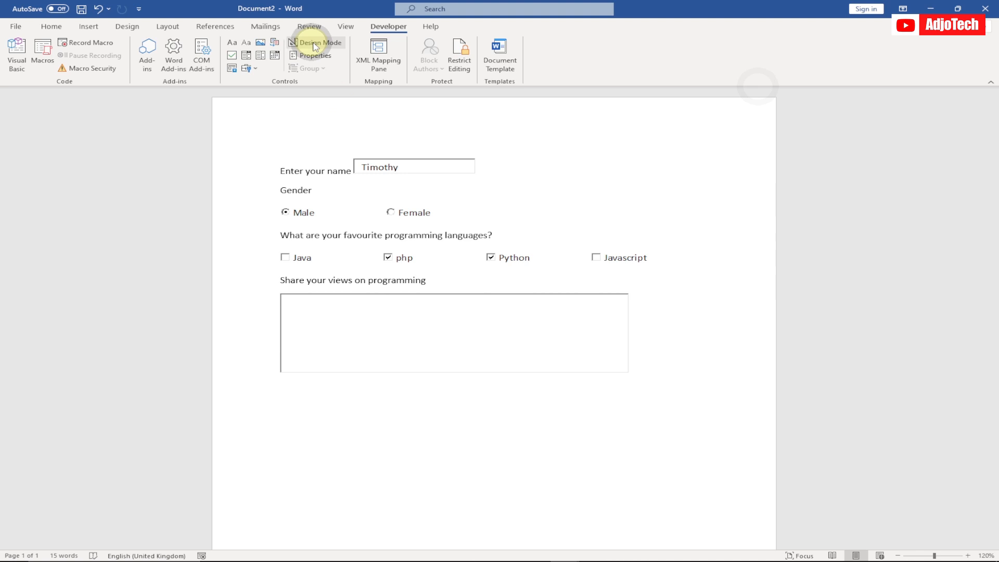
pyautogui.click(317, 302)
pyautogui.write('ddddddddddddddddd')
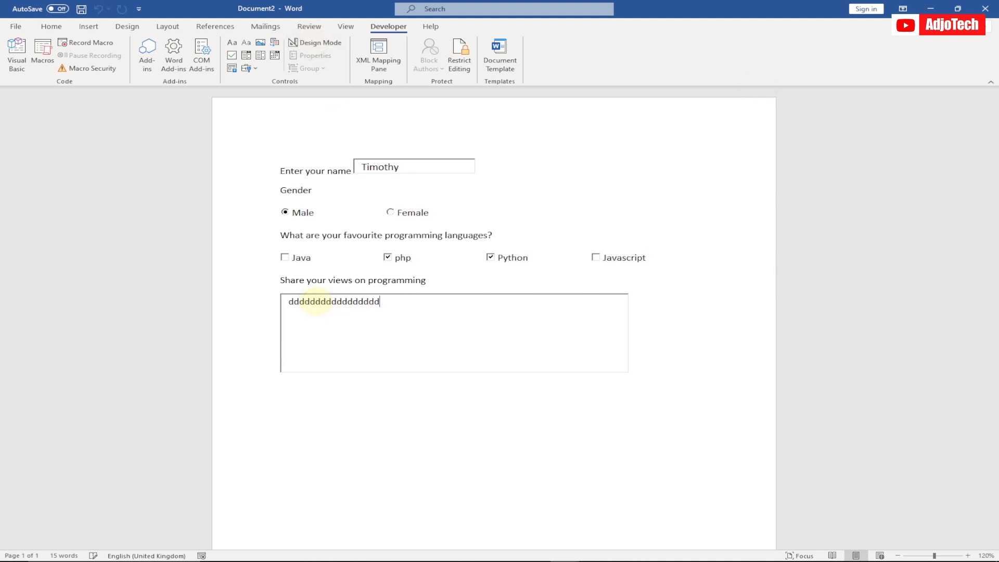
pyautogui.write('ddddddddddddddddddddddddddddddddddddd')
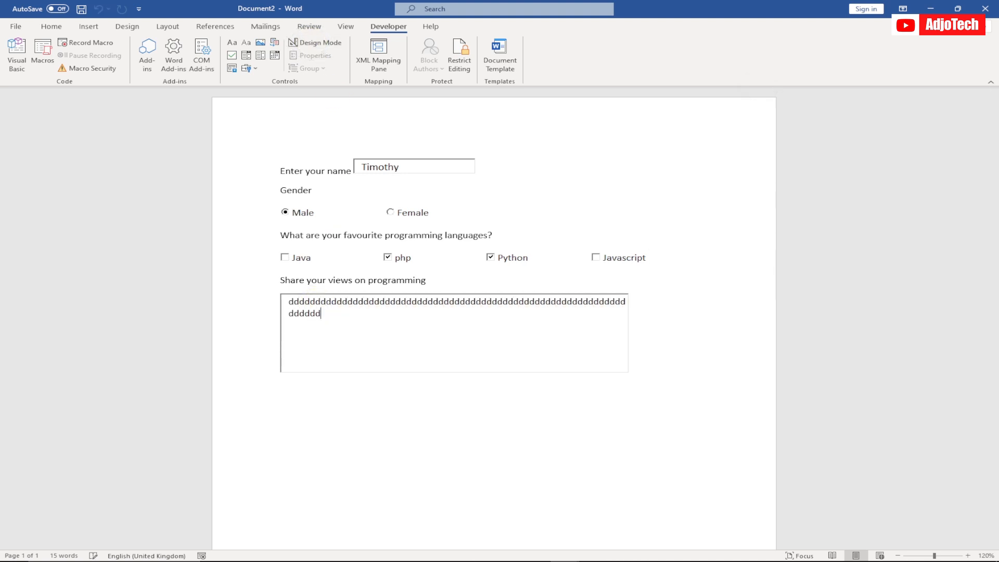
pyautogui.write(' dddddddddddddddddddddddddddddddddddddddddddddddddddddddddddddddddddddddddddddddddddddd')
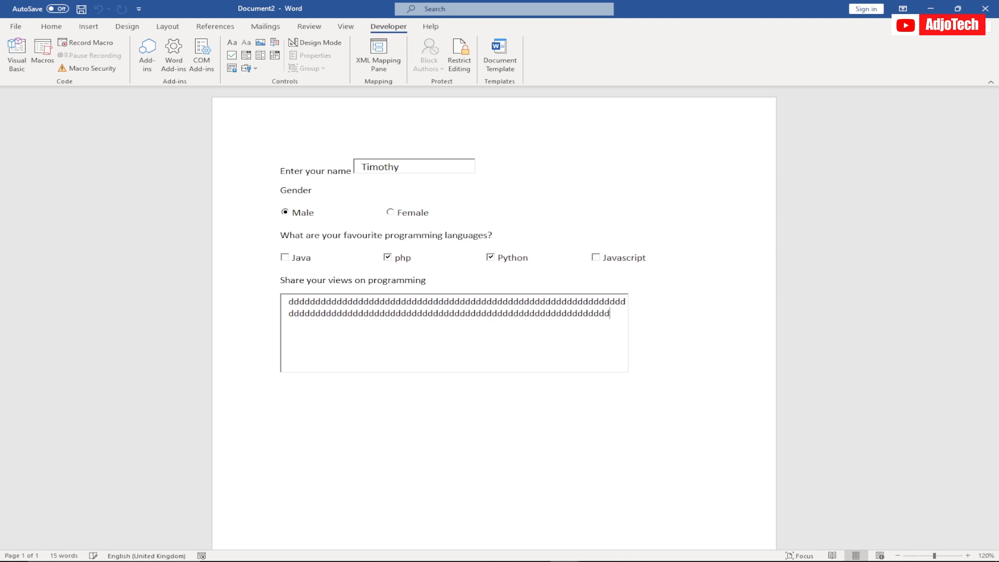
# Step: Set the page color to Blue, Accent 1, Lighter 80%
pyautogui.click(127, 27)
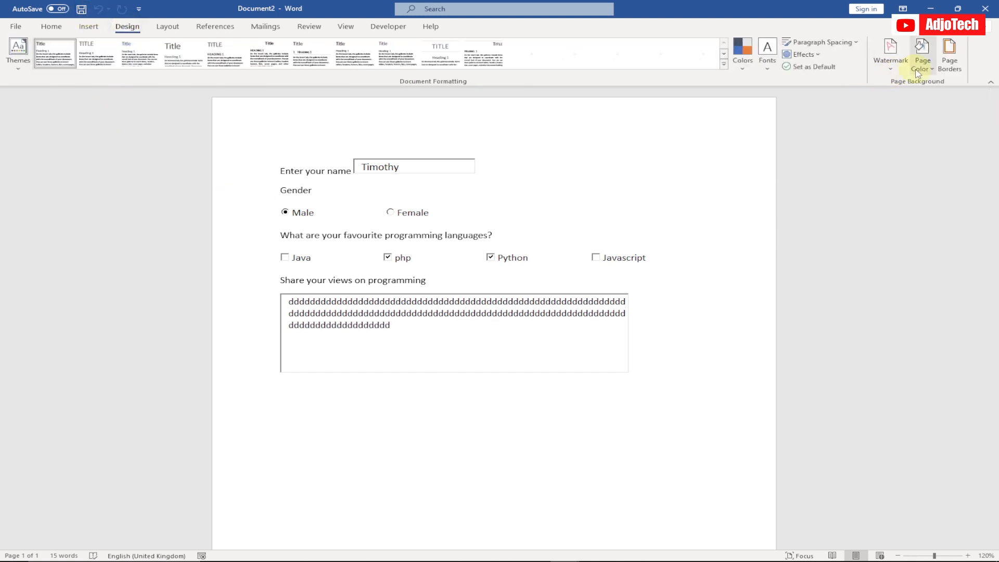
pyautogui.click(933, 70)
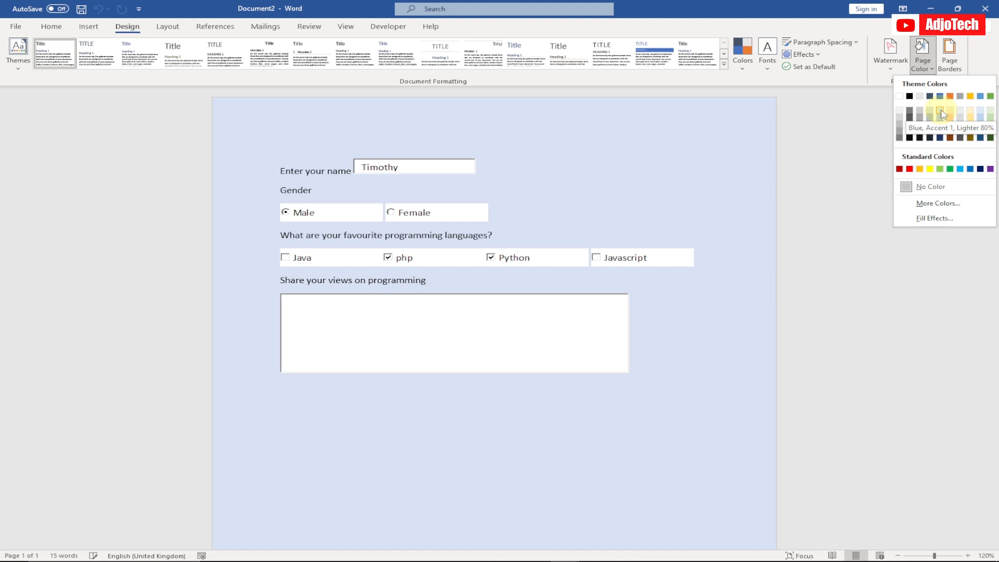
pyautogui.click(943, 113)
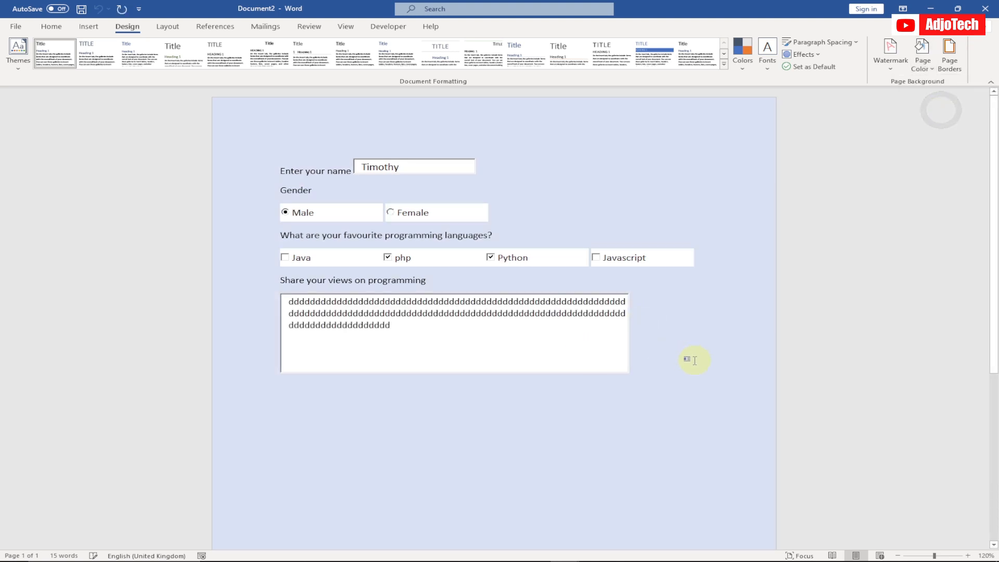
pyautogui.click(692, 358)
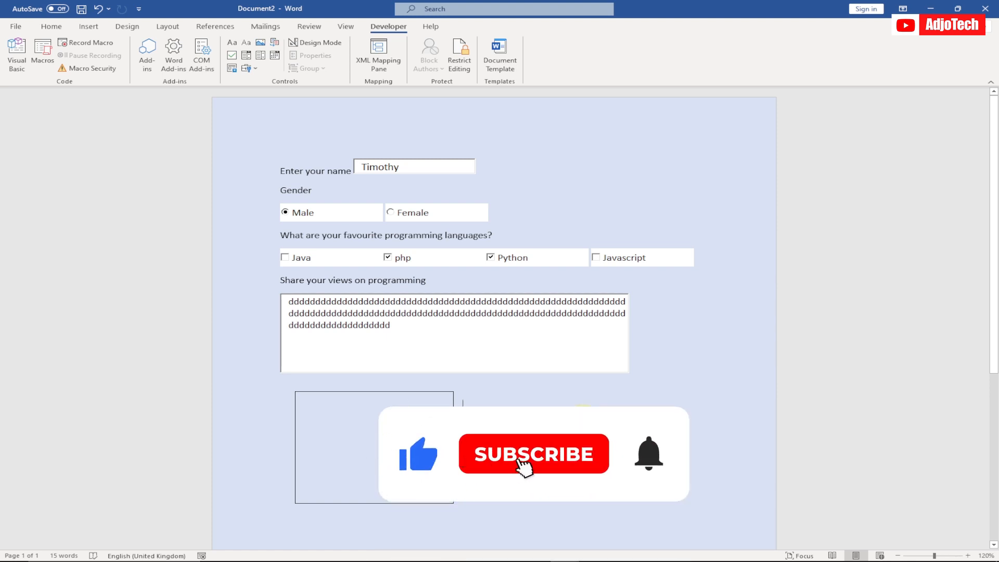
pyautogui.moveTo(561, 555)
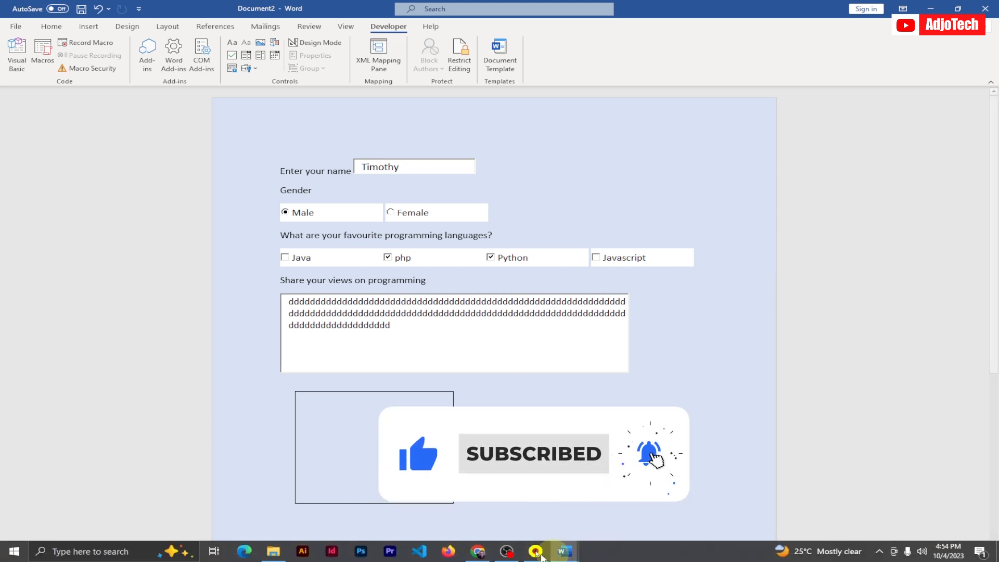